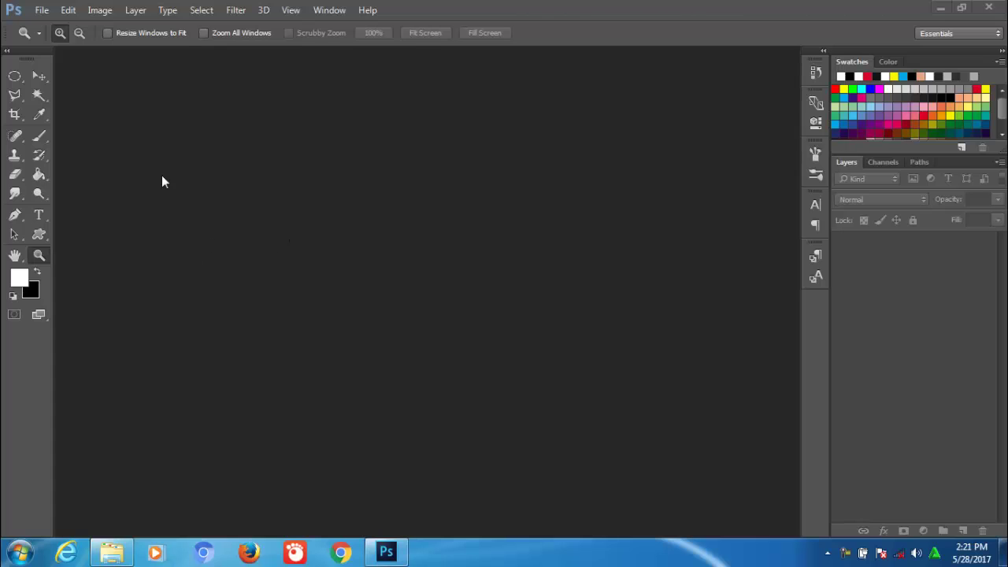
Open the blue-veiled woman JPG from the recent files list and select the Move tool.
click(43, 10)
mouse_move(69, 97)
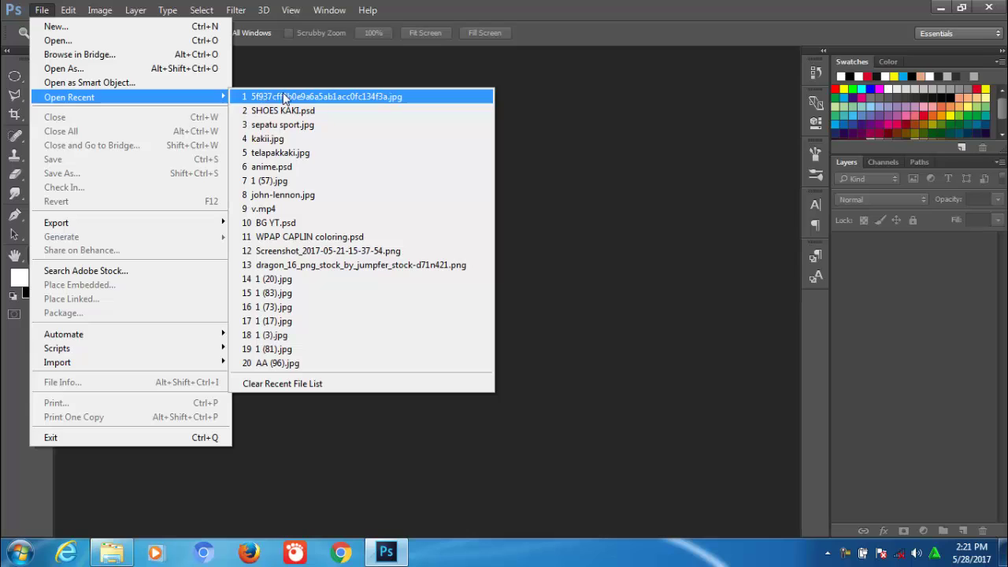
click(283, 95)
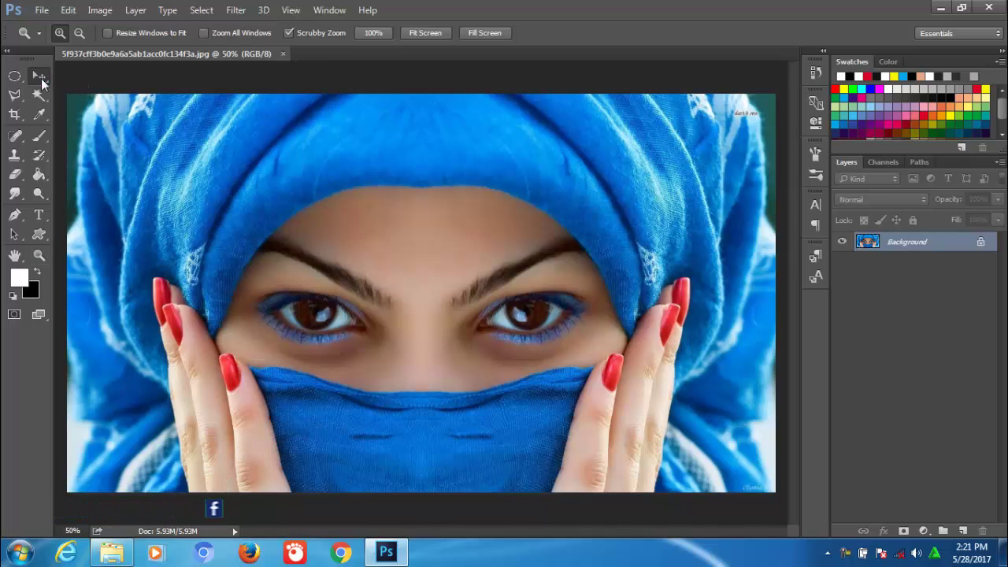
click(41, 78)
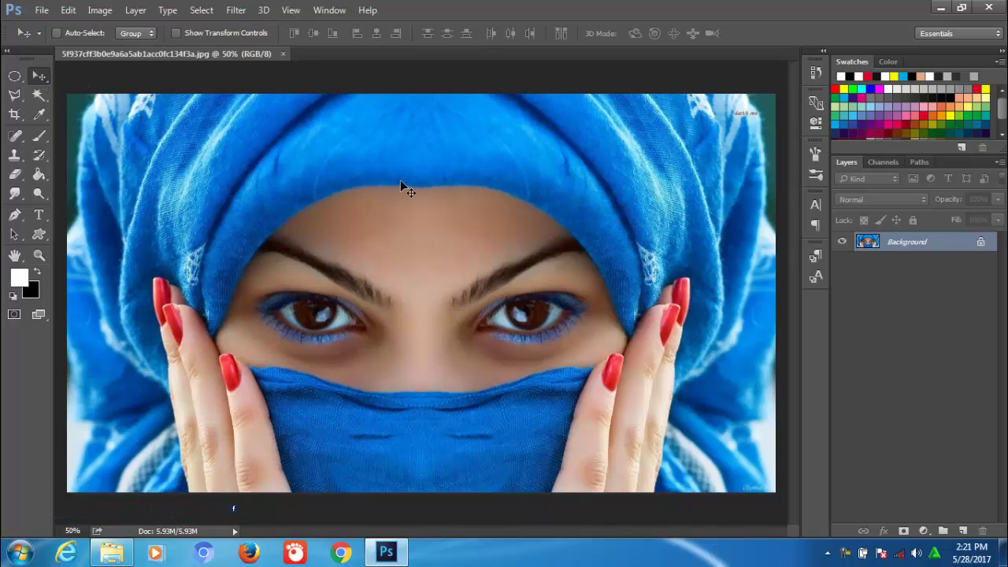
Convert the Background layer to a smart object and apply a Mosaic filter with cell size 30.
right_click(936, 244)
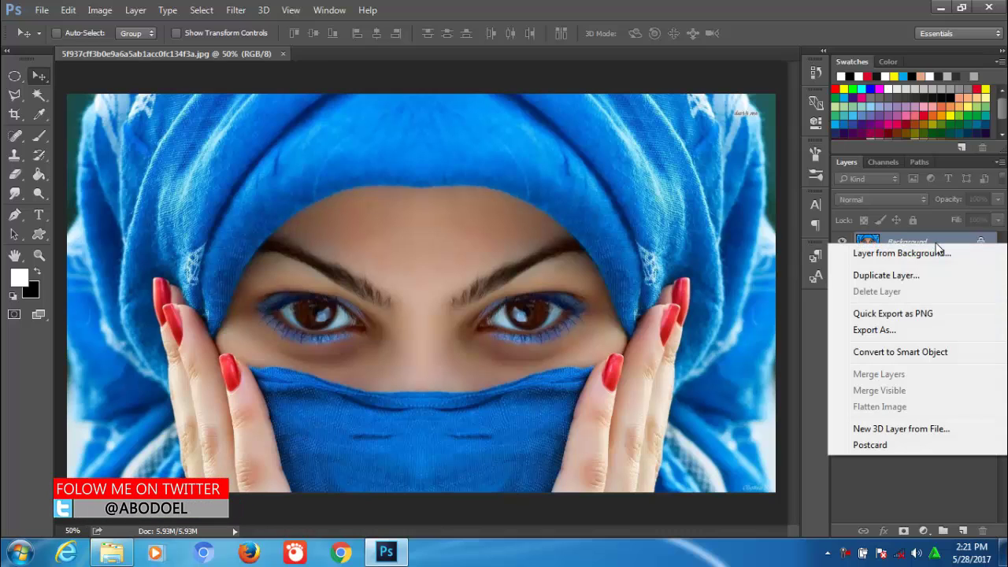
click(916, 356)
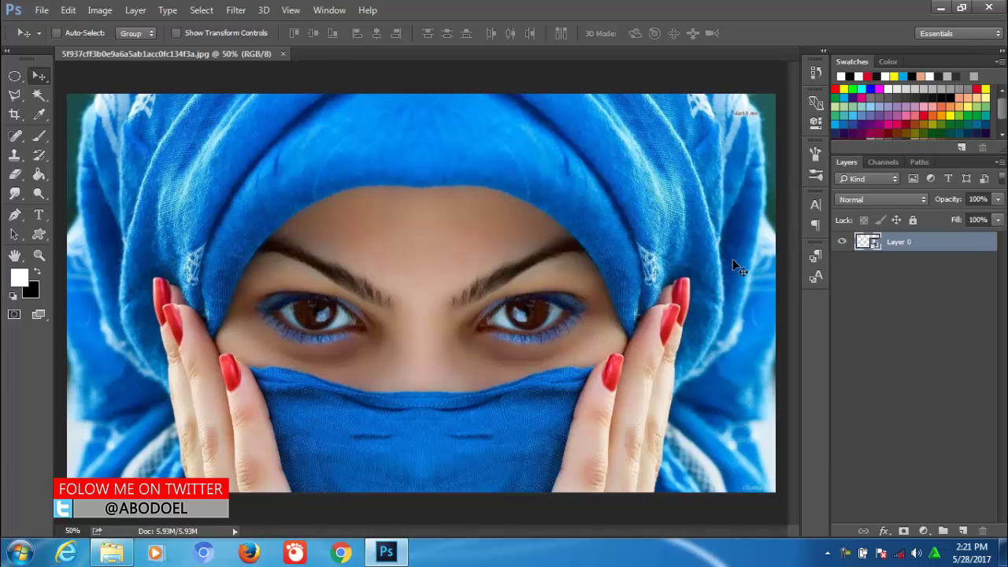
click(234, 11)
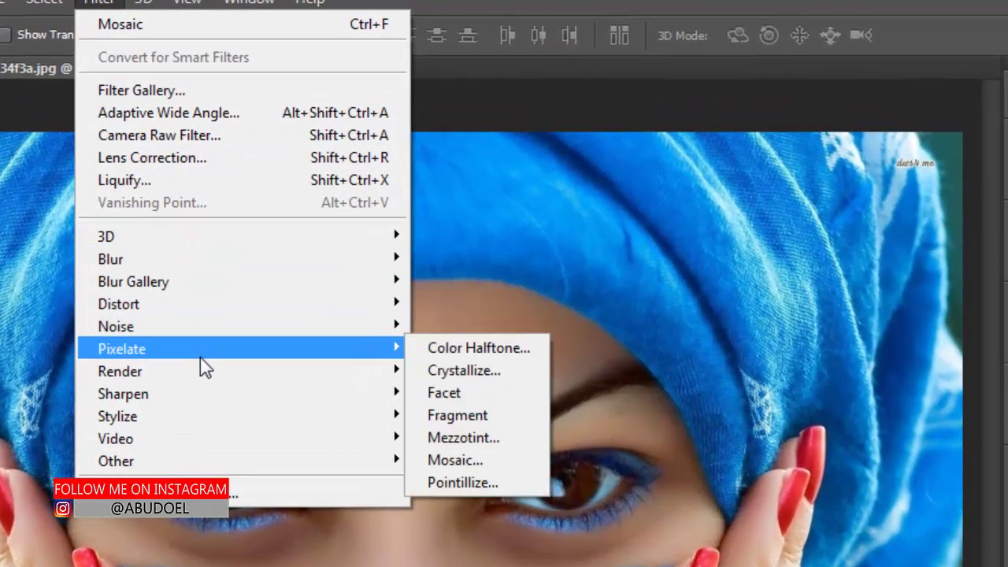
mouse_move(157, 349)
click(467, 461)
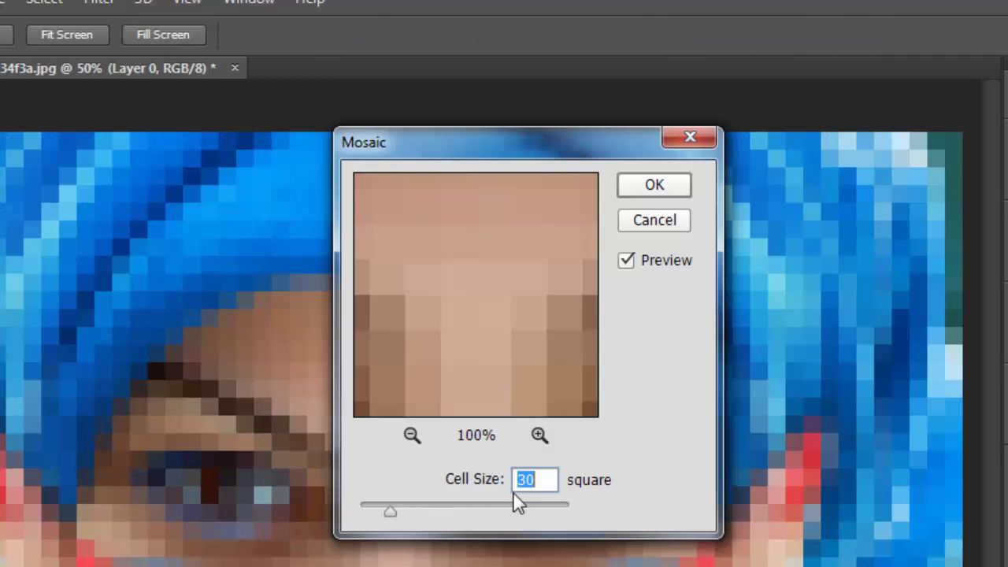
mouse_move(389, 512)
mouse_down()
mouse_move(401, 512)
mouse_move(390, 511)
mouse_up()
click(651, 188)
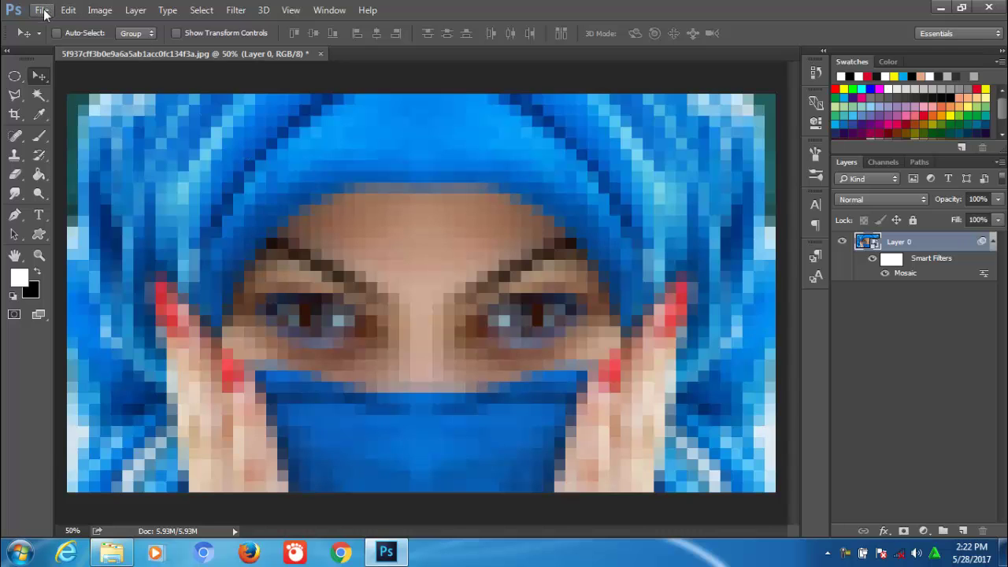
Create a new 30 × 30 pixel, 72 ppi document and fit it to the window.
click(43, 10)
click(46, 31)
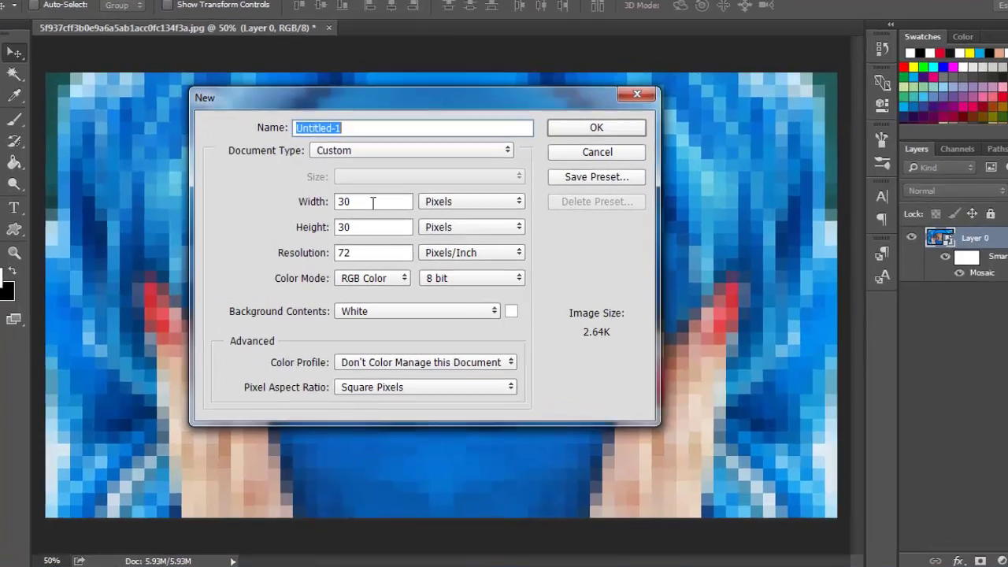
click(374, 202)
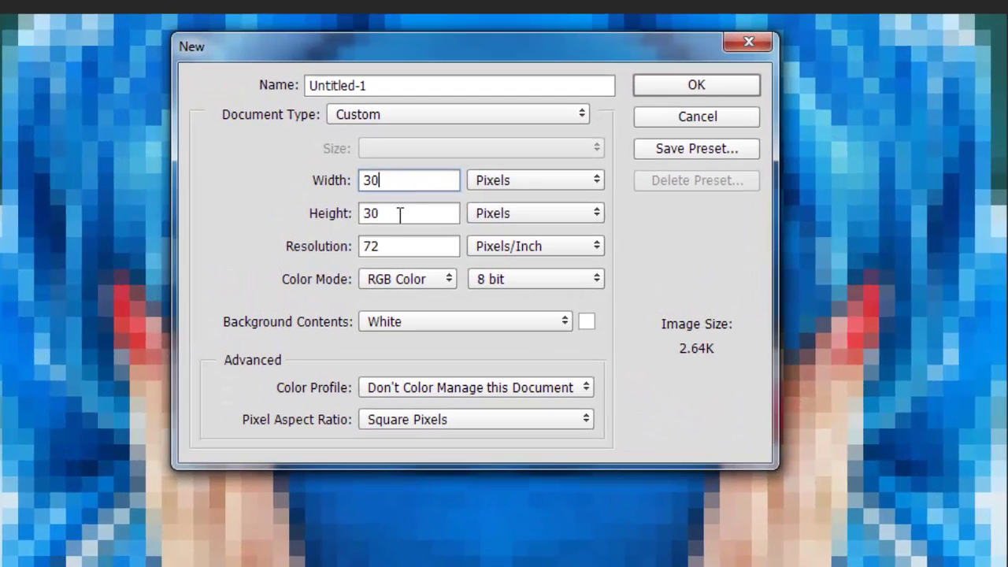
click(366, 230)
click(396, 247)
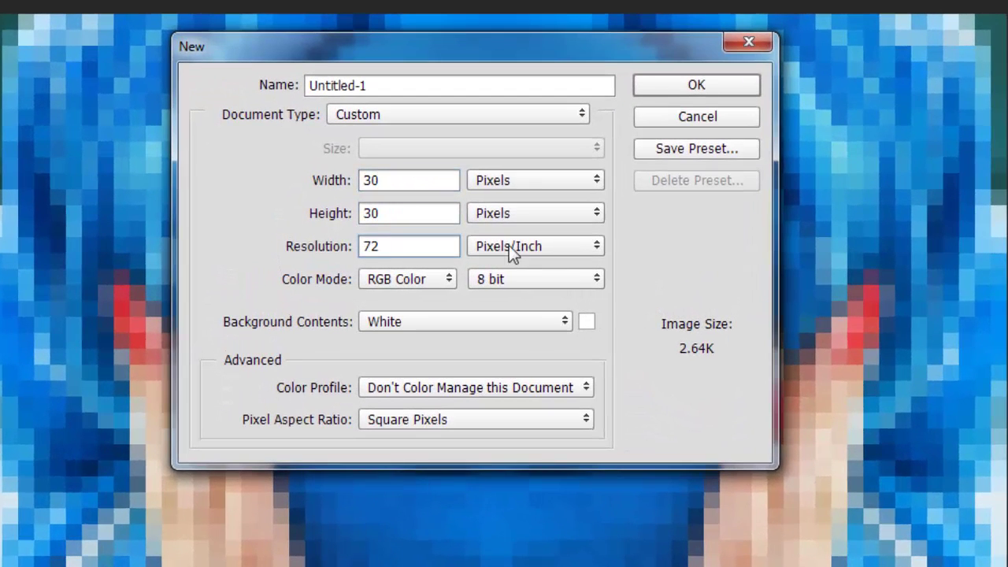
click(683, 87)
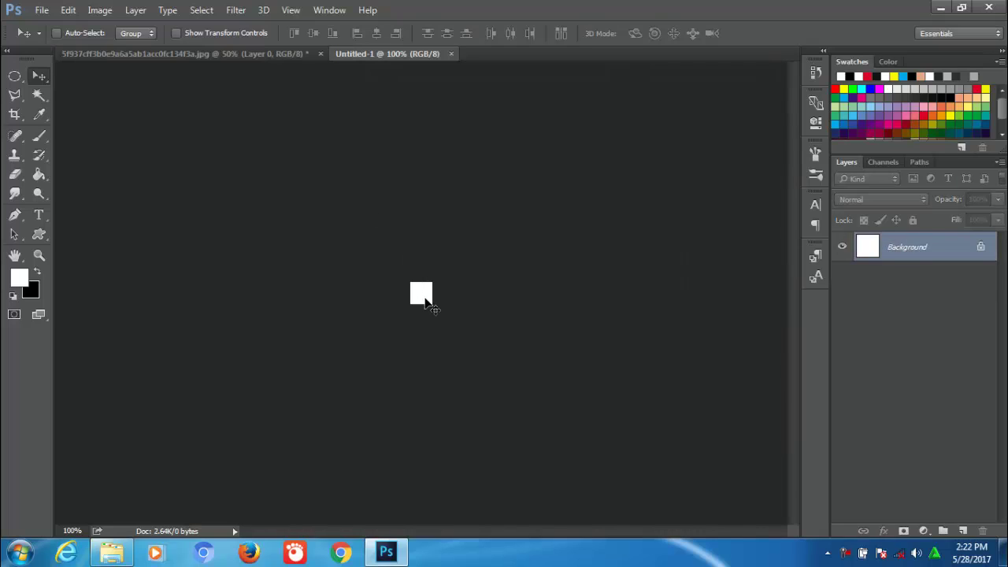
key(ctrl+0)
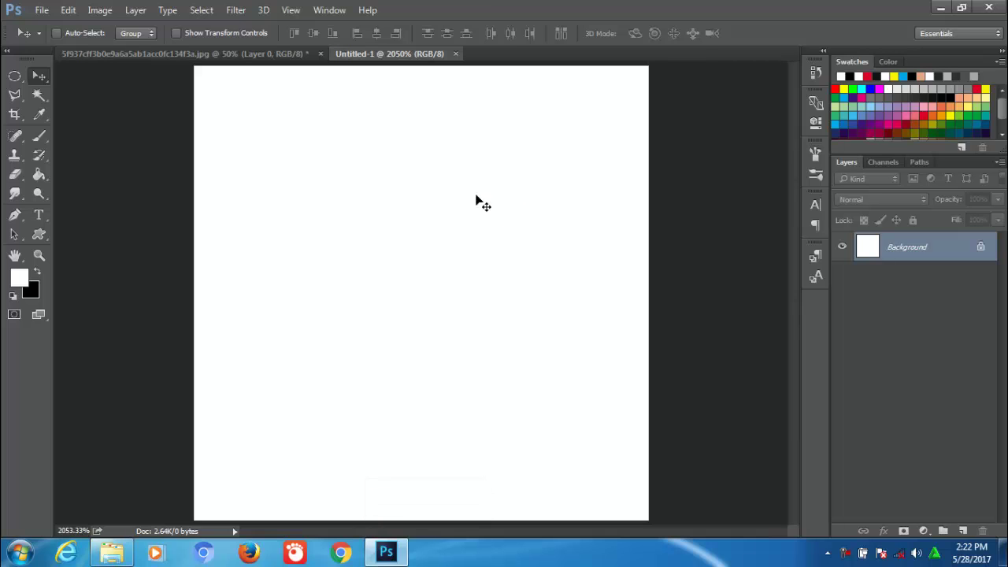
Draw a perfect circular marquee selection filling the whole 30 px canvas.
key(m)
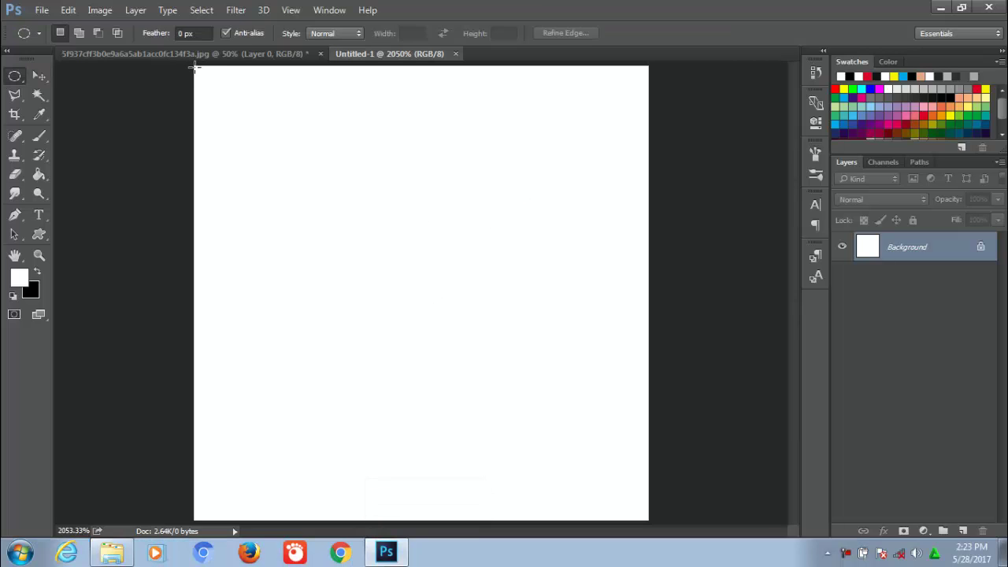
key(shift)
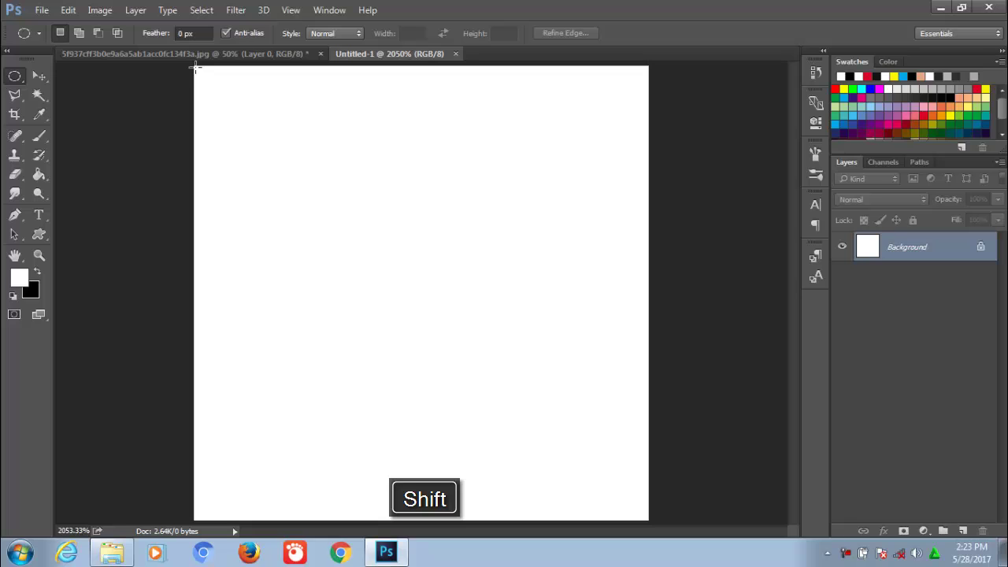
drag(196, 68, 641, 520)
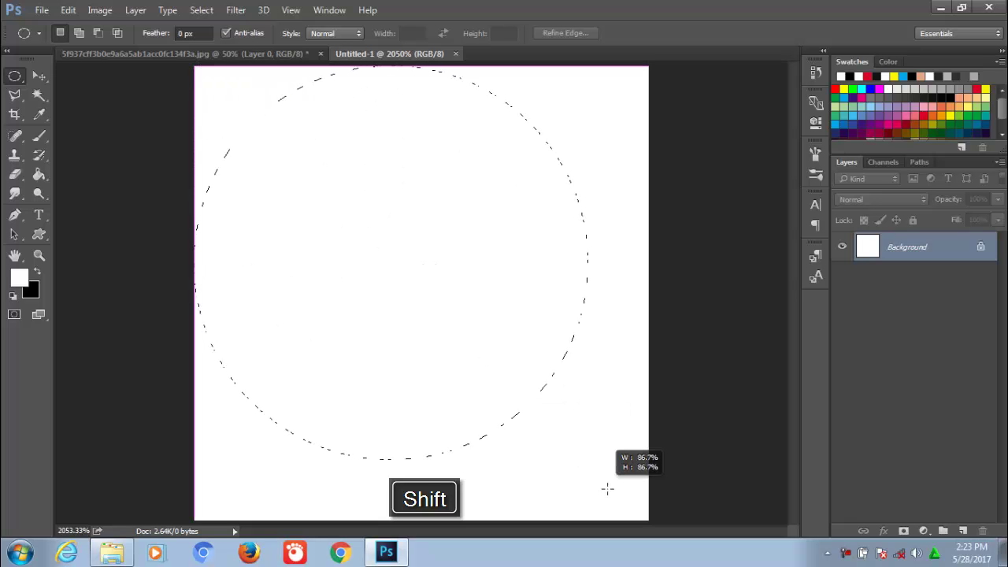
drag(641, 520, 648, 519)
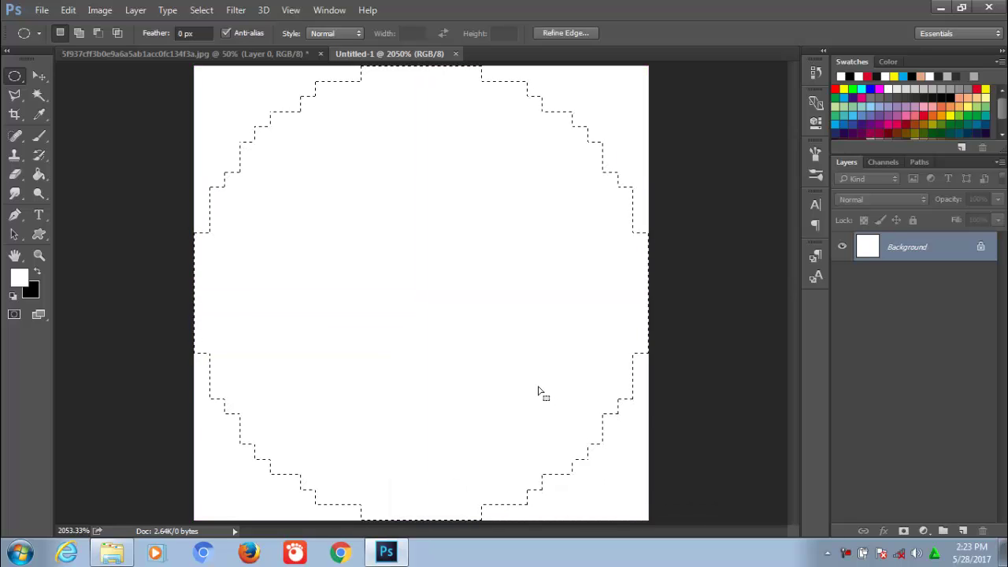
Invert the selection, fill the corners outside the circle with black, and deselect.
key(x)
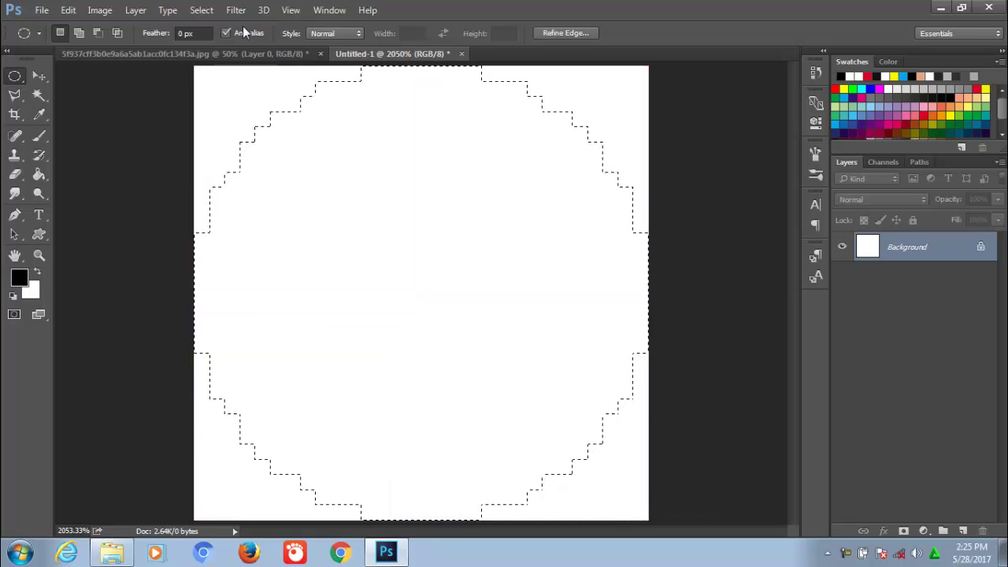
click(205, 11)
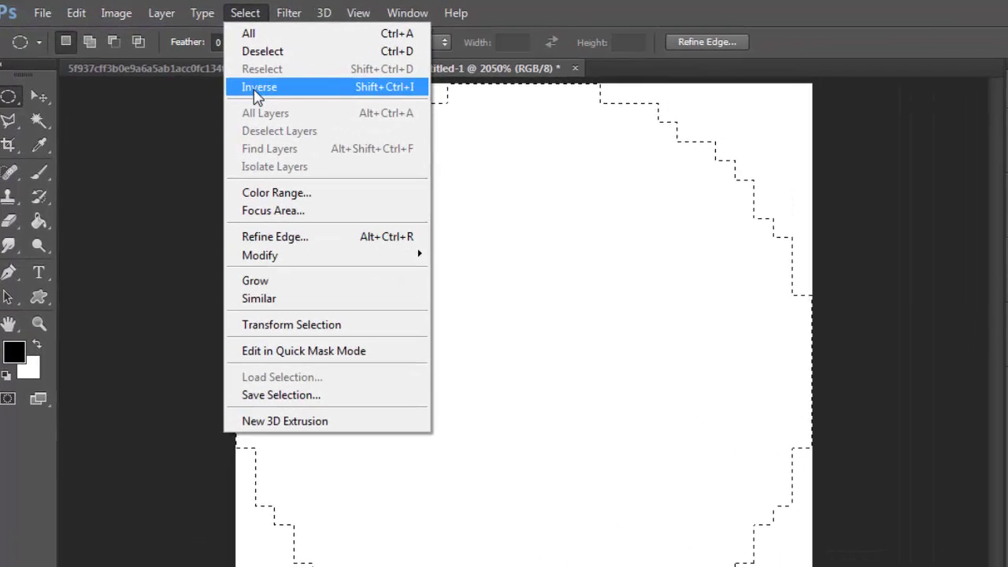
click(286, 100)
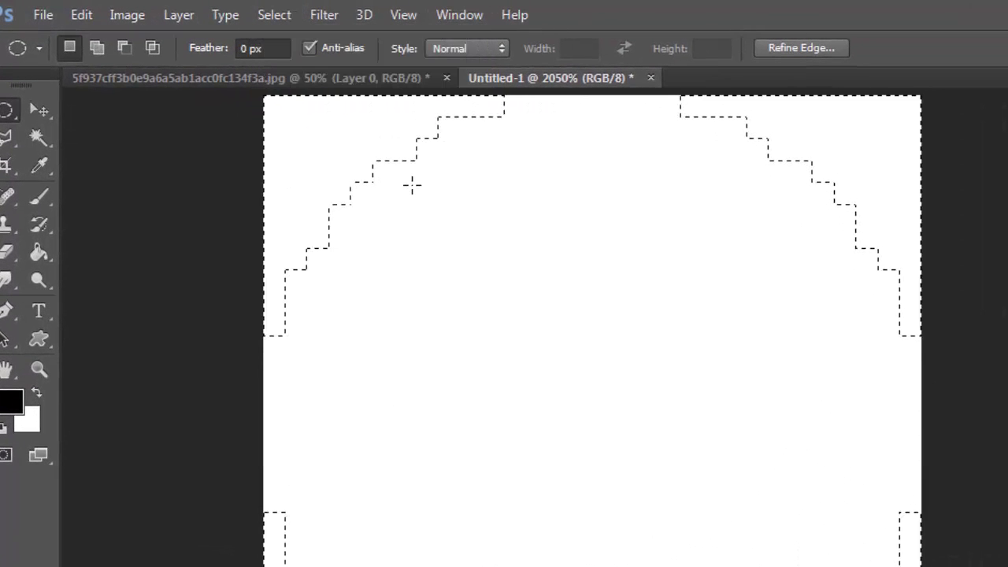
key(alt+Delete)
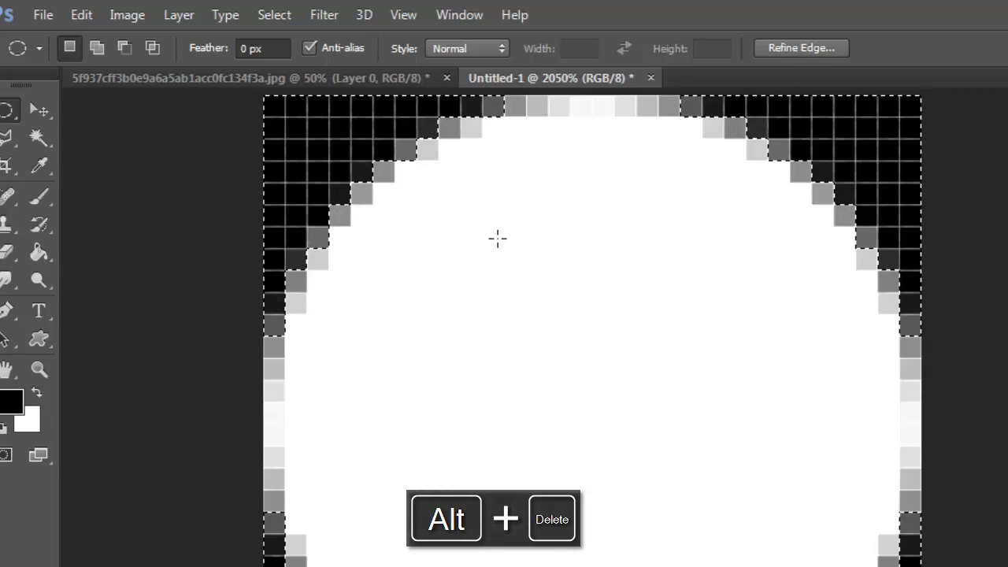
key(ctrl+d)
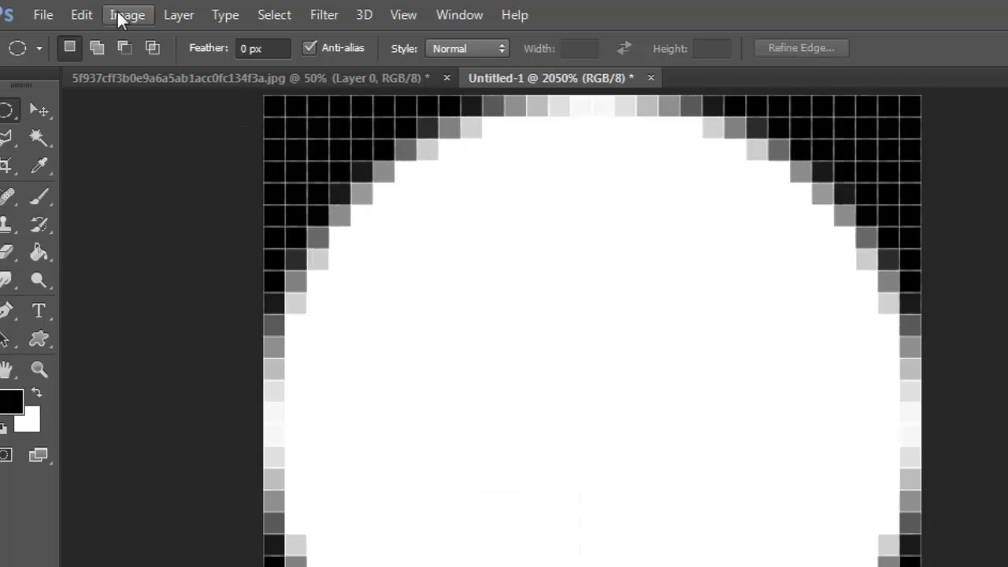
click(87, 13)
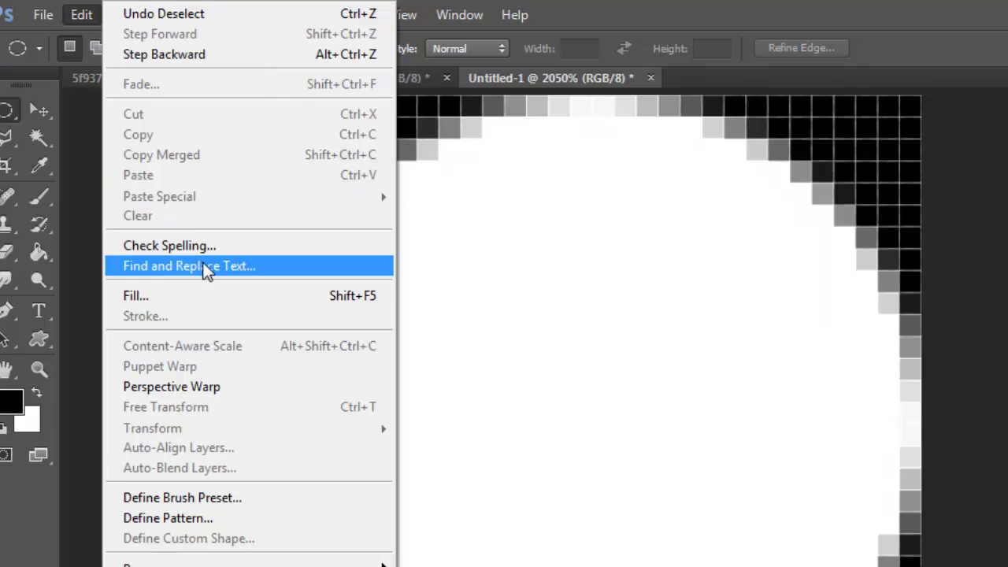
Save the circle as Pattern 1 and close Untitled-1 without saving.
click(203, 519)
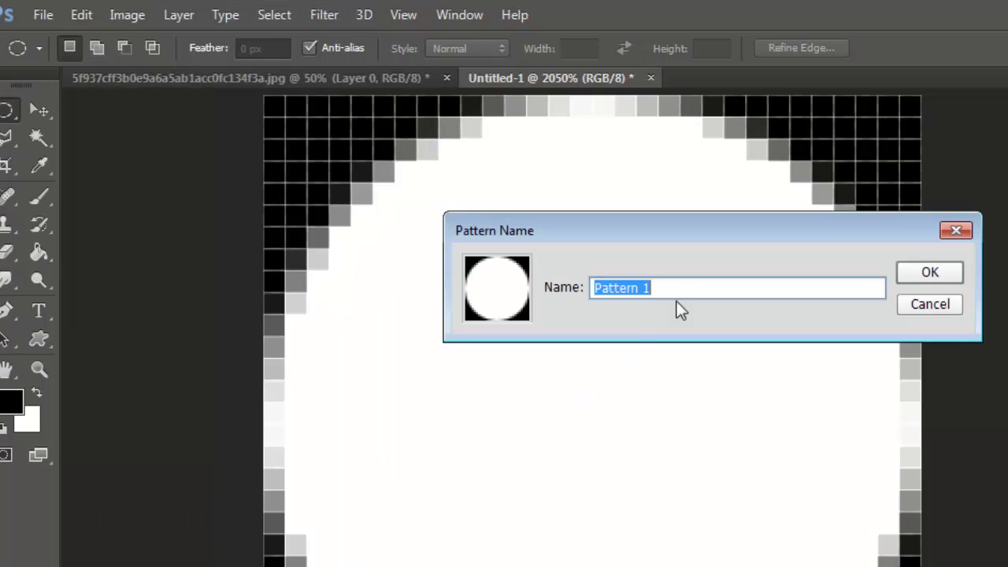
click(918, 276)
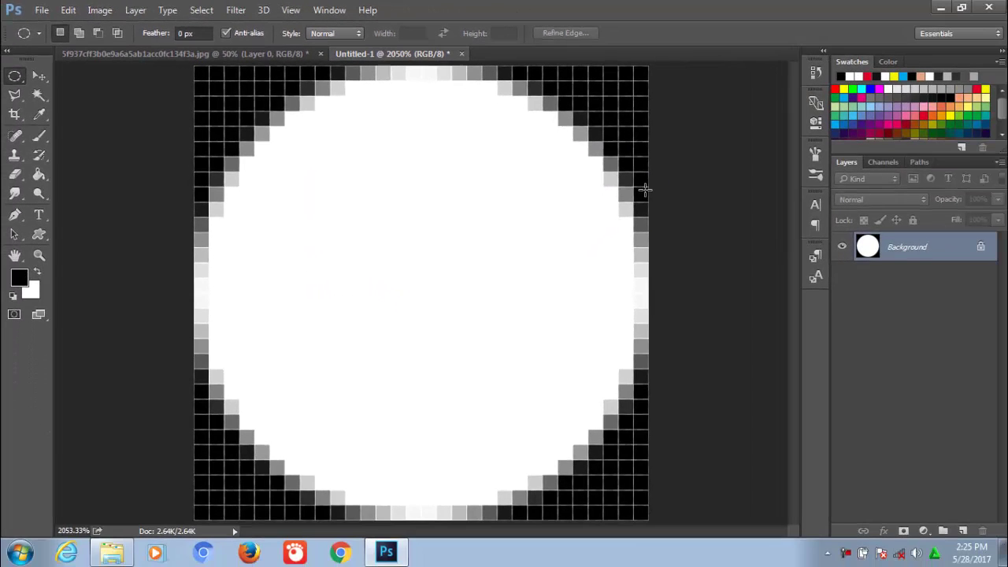
click(462, 54)
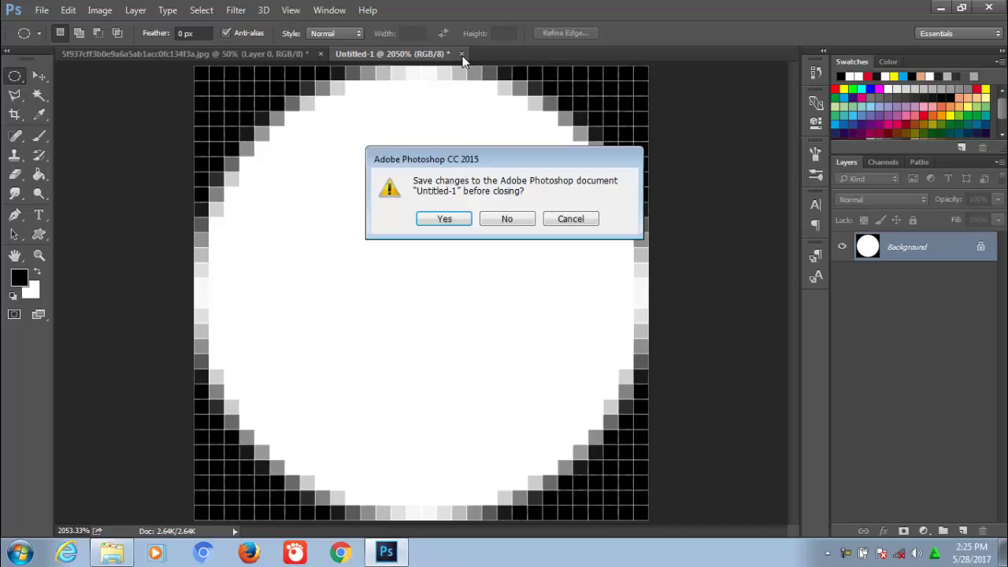
click(498, 223)
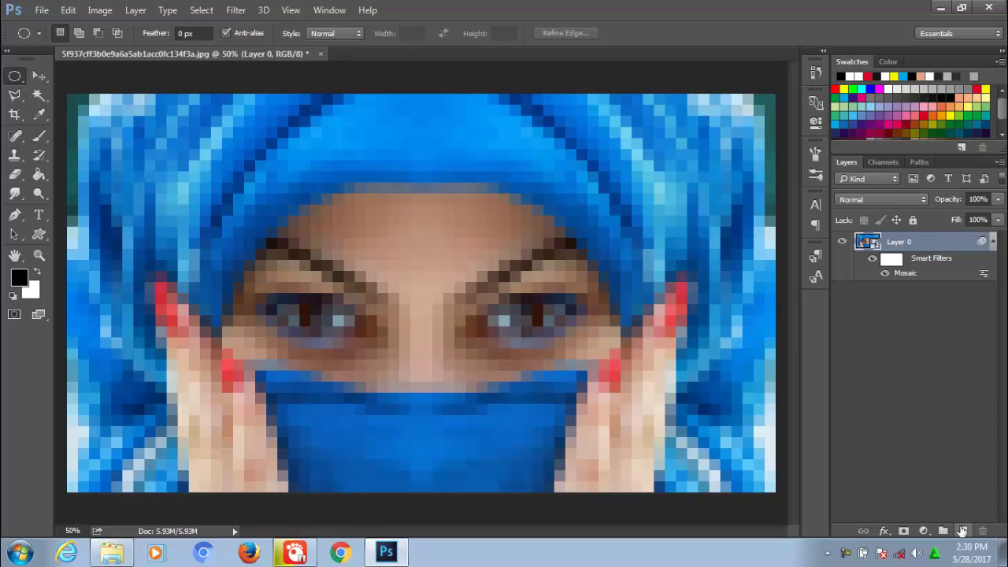
Add Layer 1 above the mosaic photo and fill it with solid white.
click(961, 532)
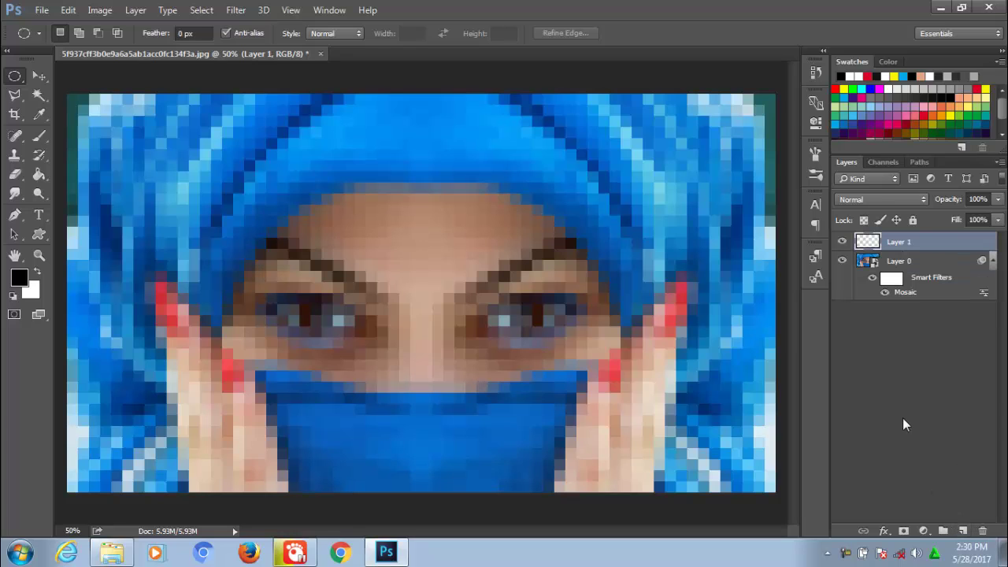
key(ctrl+BackSpace)
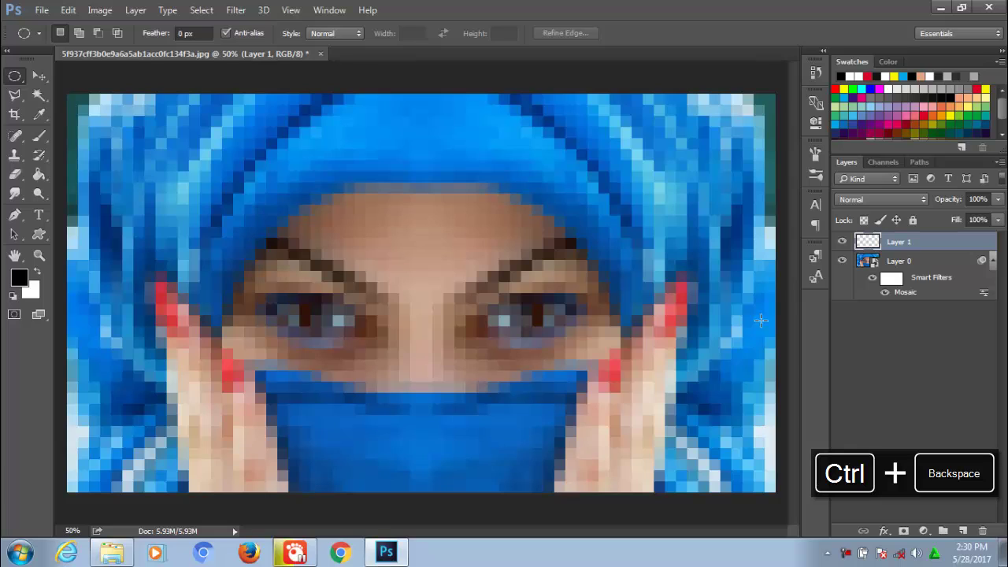
key(ctrl+BackSpace)
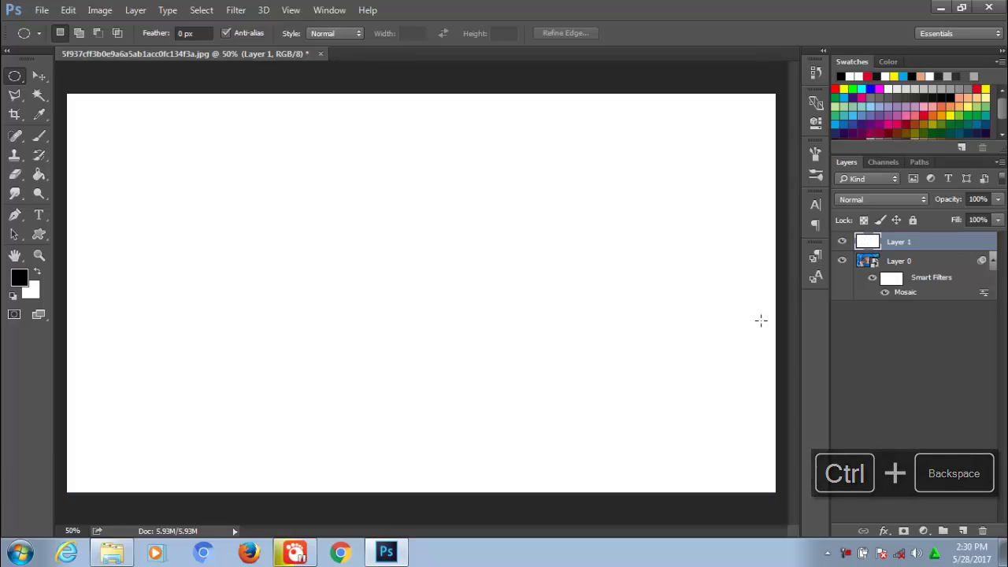
click(868, 265)
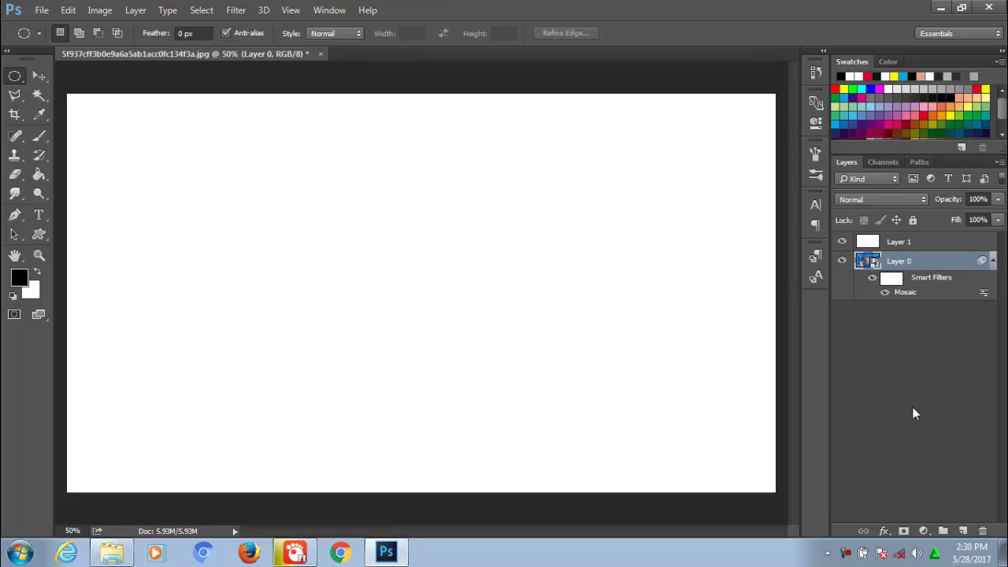
click(896, 245)
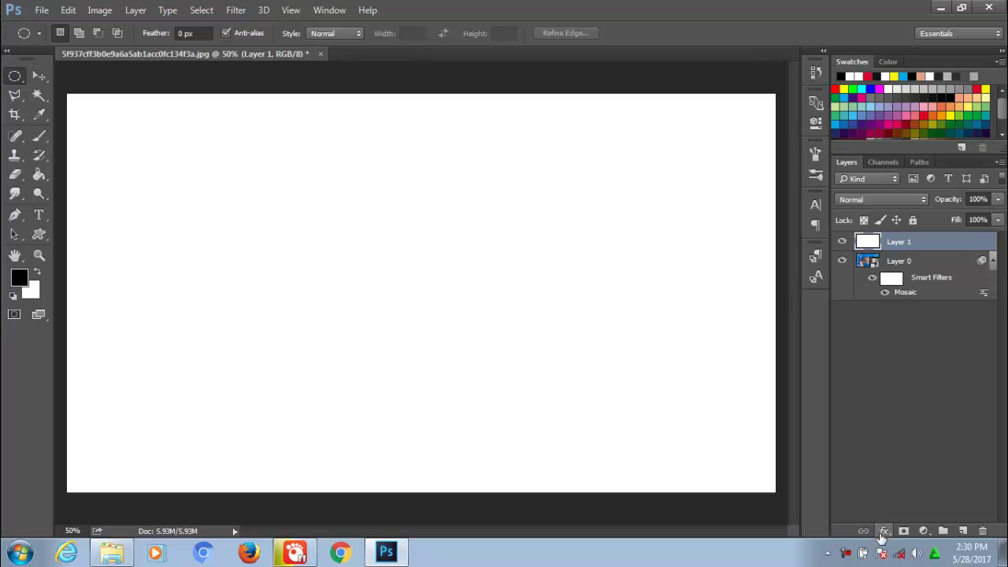
Give Layer 1 a Pattern Overlay using the white circle pattern at 100% scale.
click(884, 531)
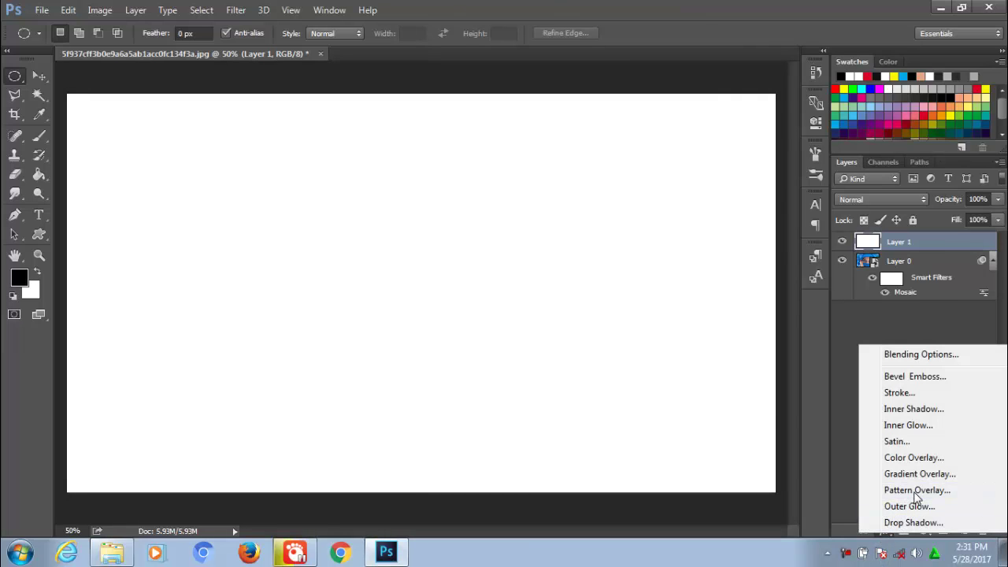
click(917, 492)
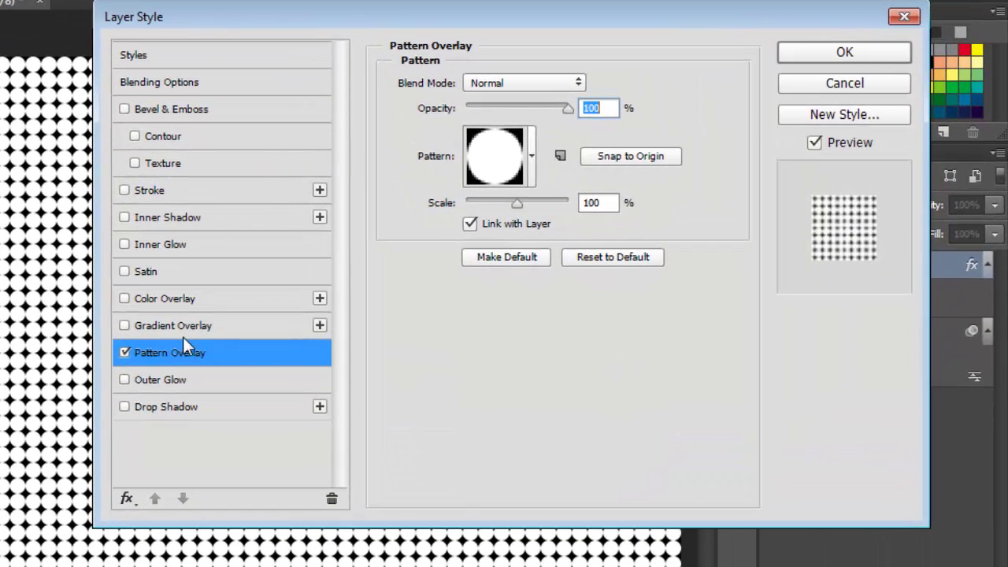
click(529, 156)
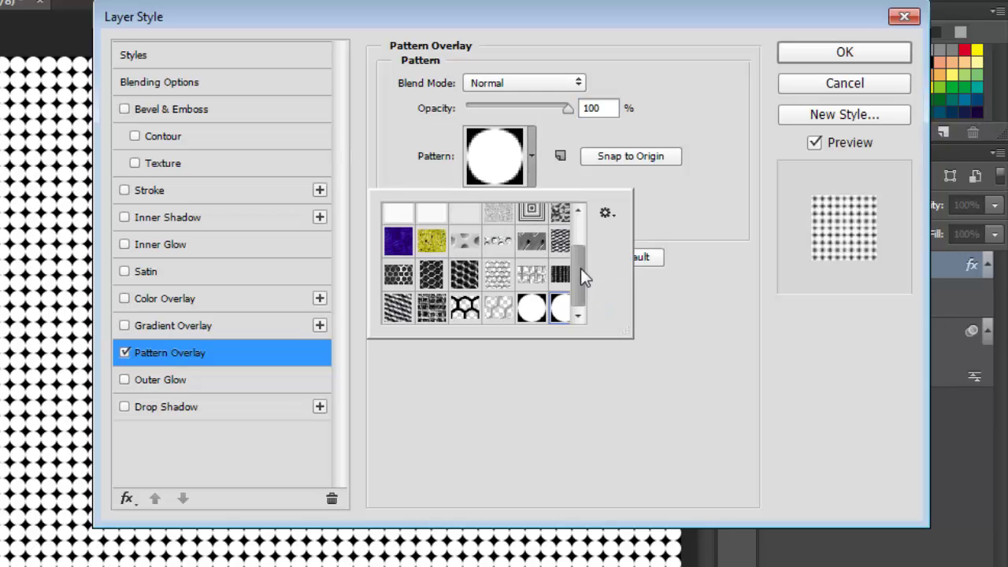
click(557, 310)
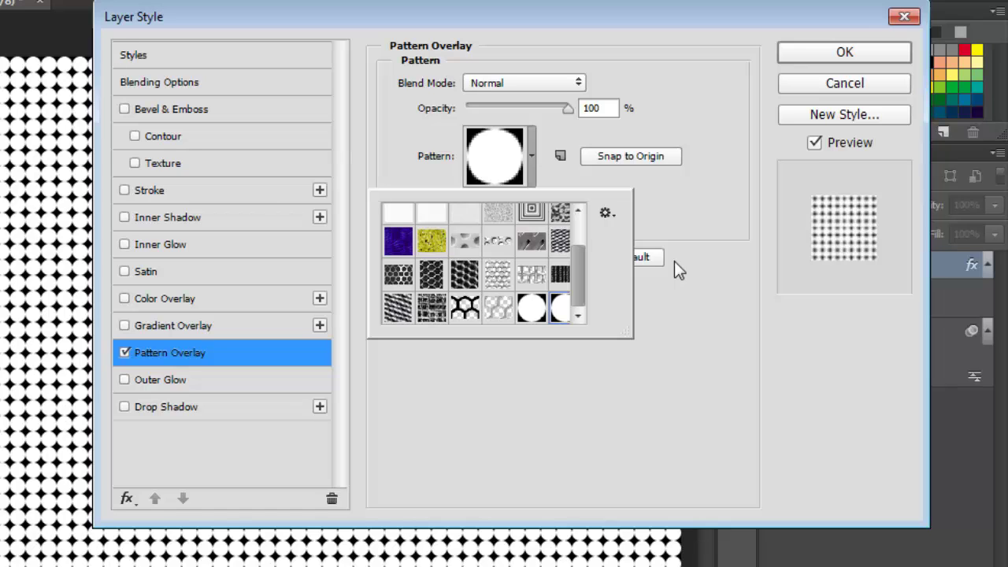
click(709, 298)
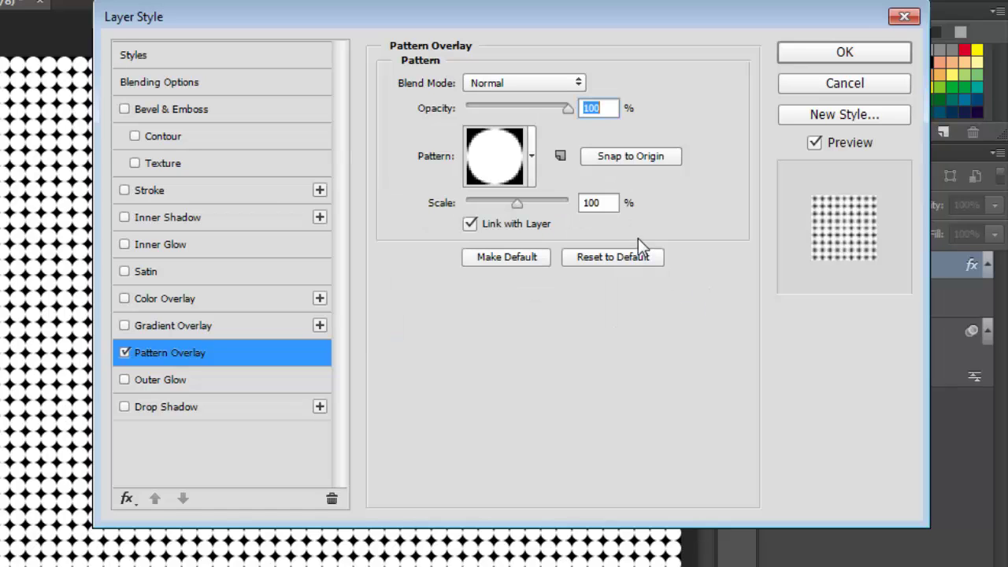
click(567, 108)
click(826, 49)
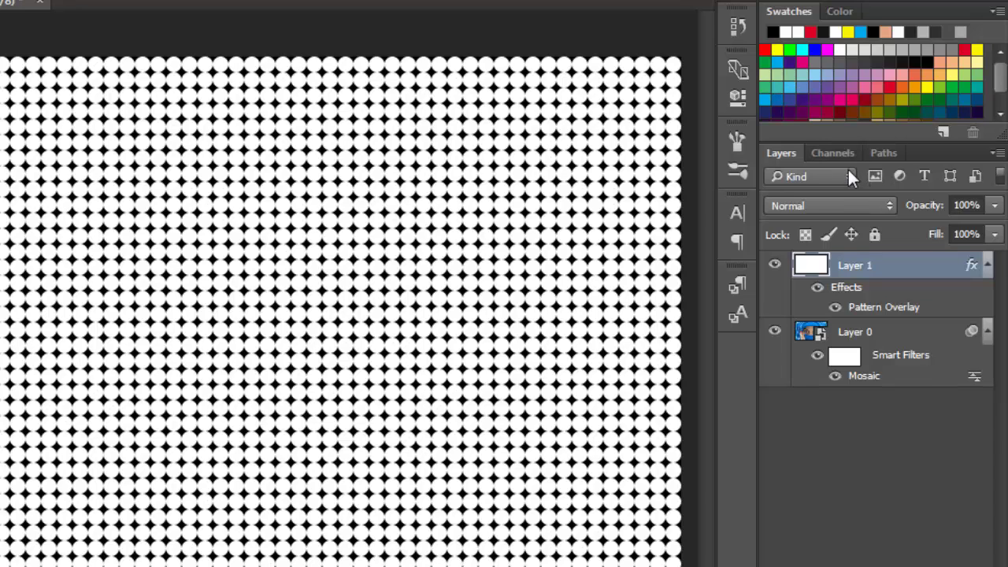
click(829, 152)
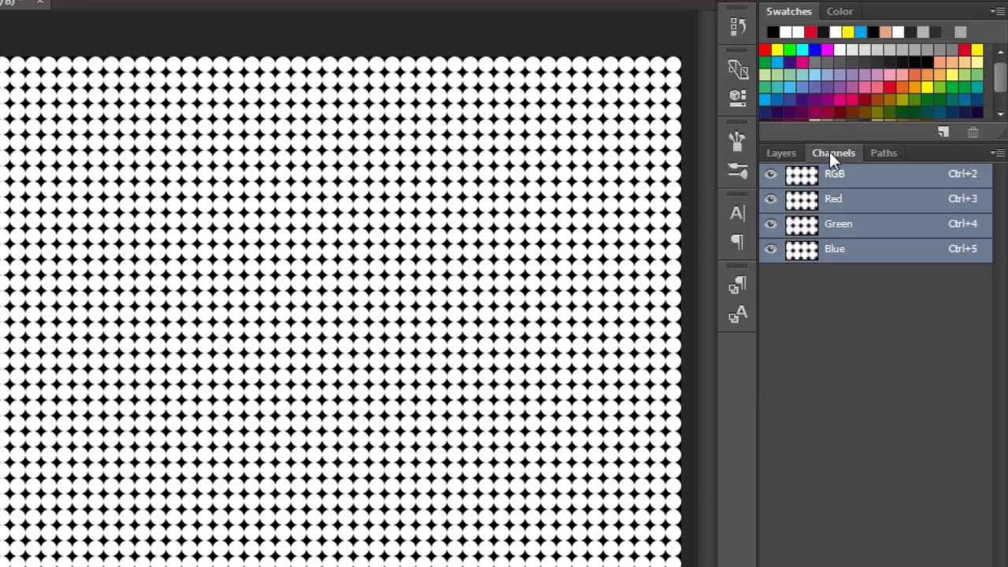
Add a new Layer 2 beneath the mosaic photo and fill it with black.
click(784, 152)
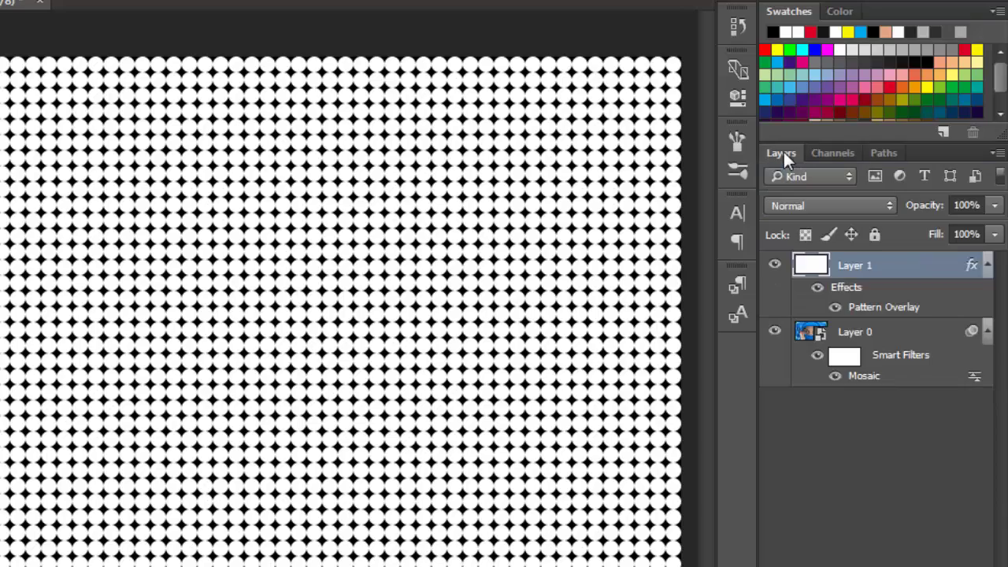
click(880, 338)
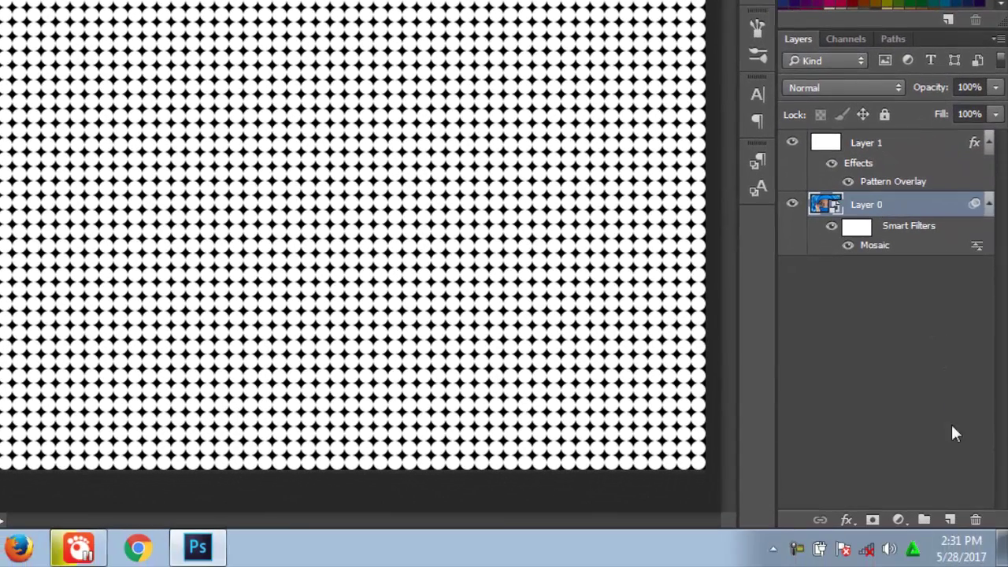
ctrl+click(953, 518)
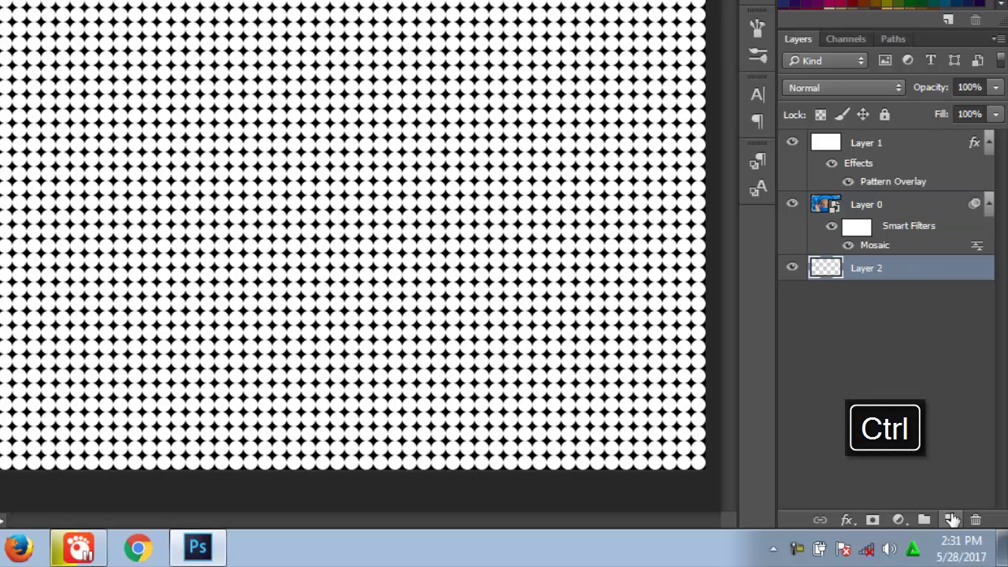
key(alt+Delete)
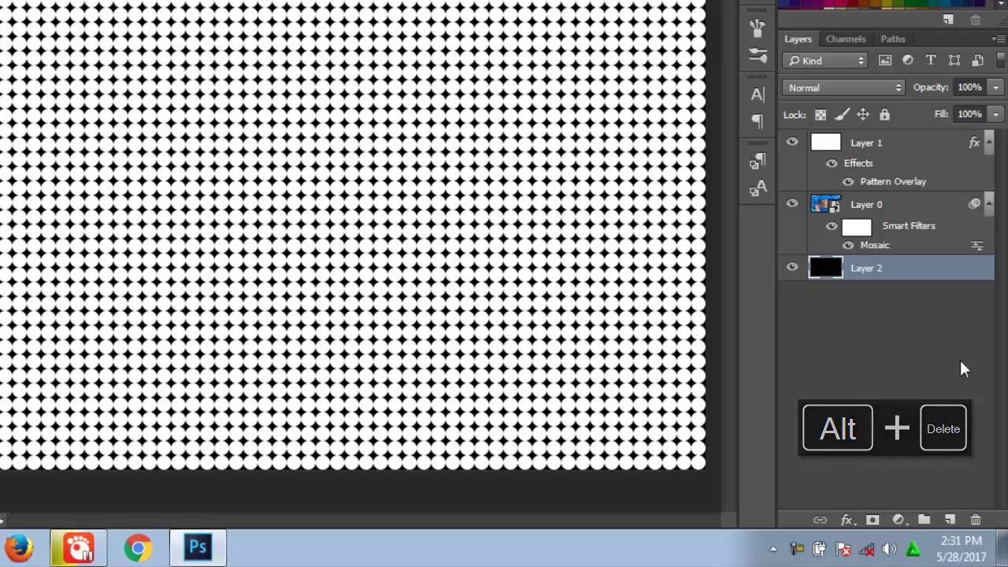
Load the dot selection from the RGB channel, clear Layer 1's dots, and delete Layer 1.
click(858, 147)
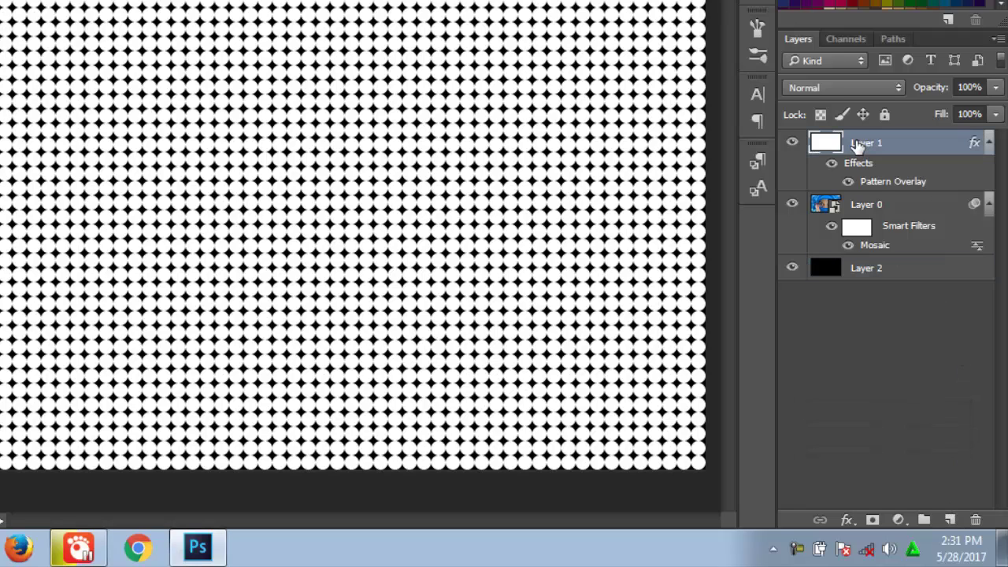
click(852, 39)
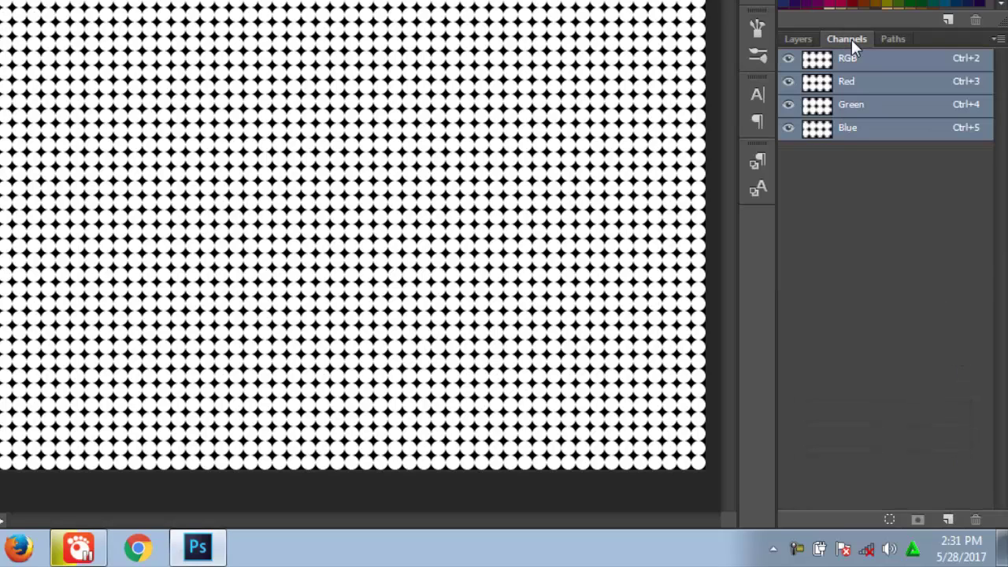
ctrl+click(819, 63)
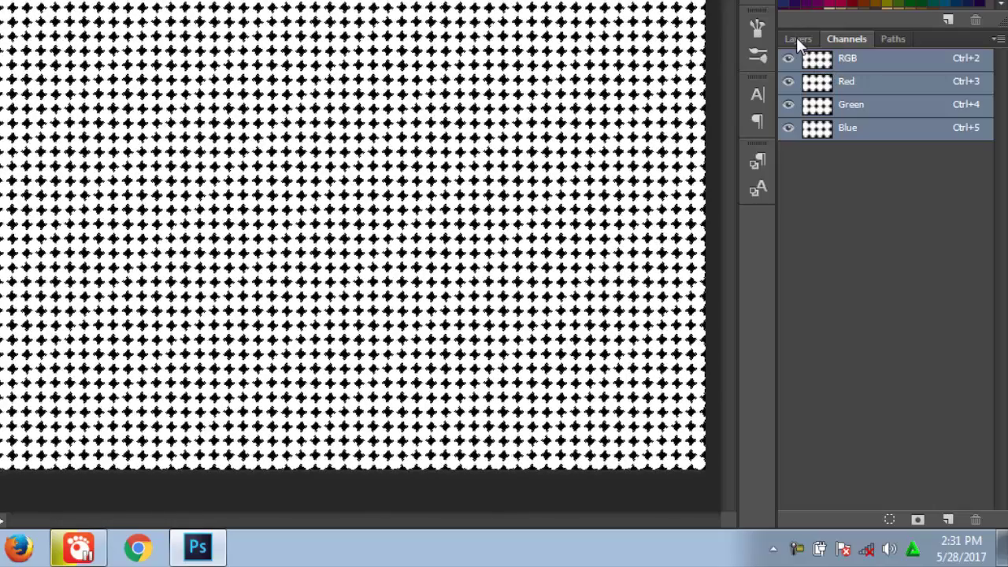
click(798, 40)
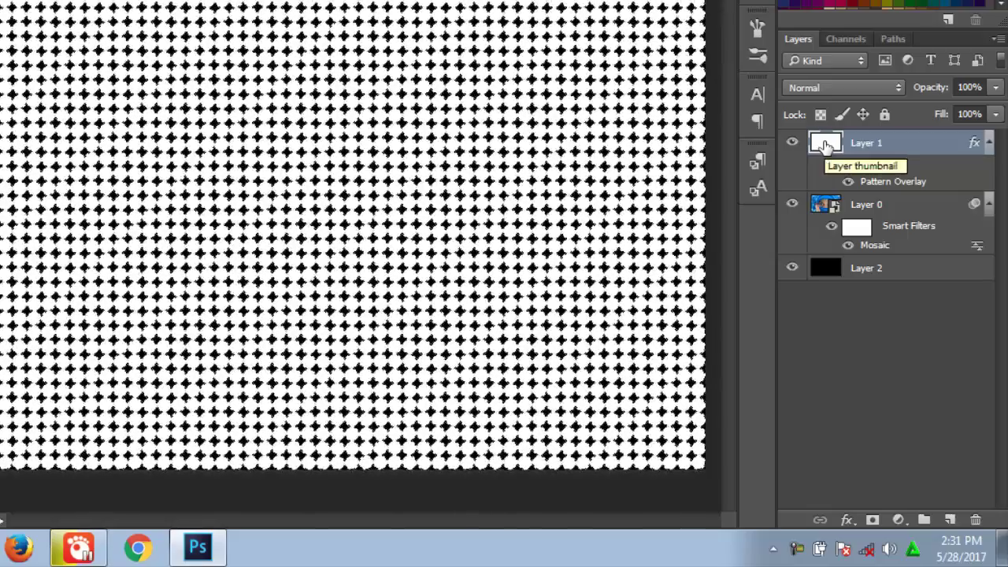
key(Delete)
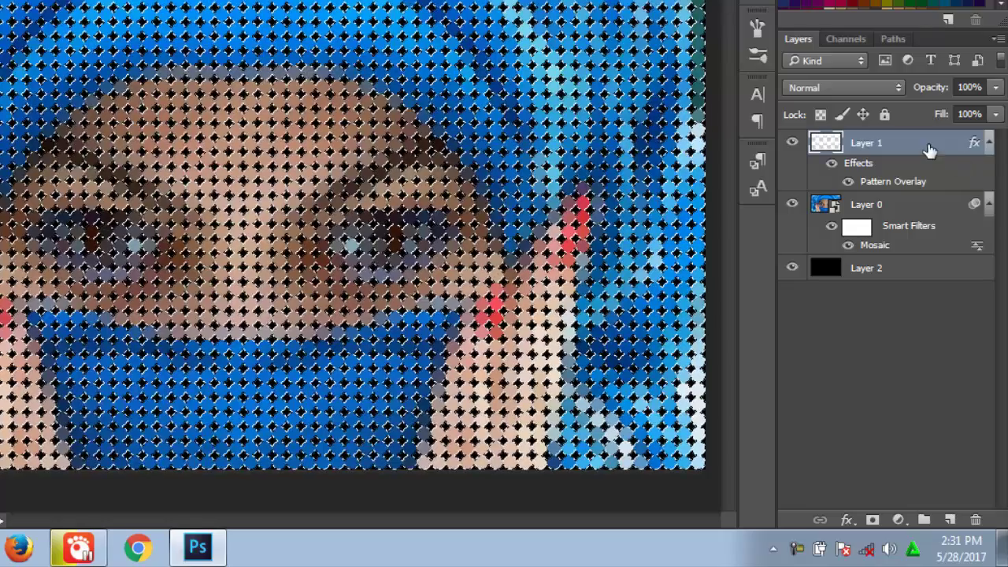
drag(923, 148, 975, 520)
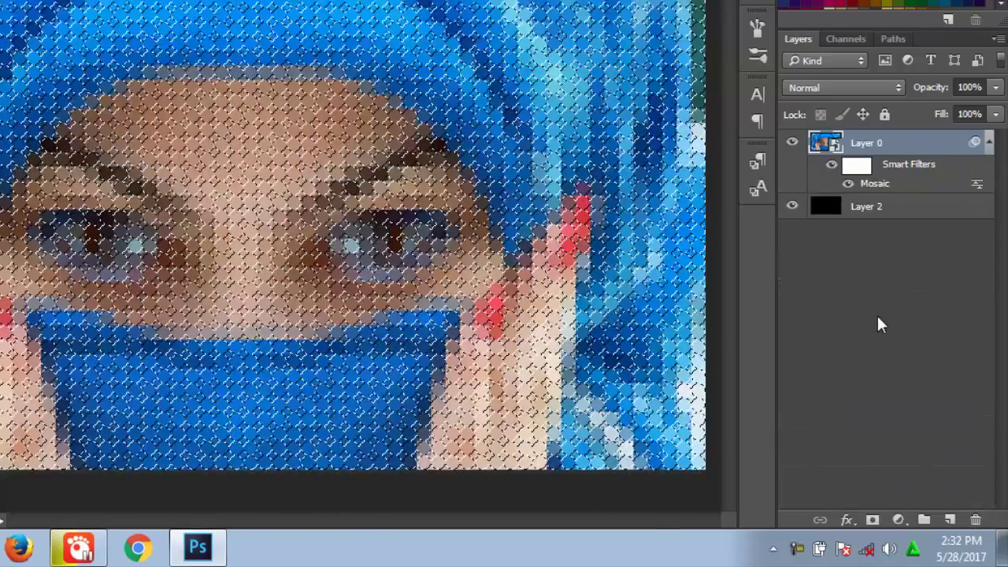
Mask Layer 0 to the dot selection and add a Bevel & Emboss style to it.
click(873, 522)
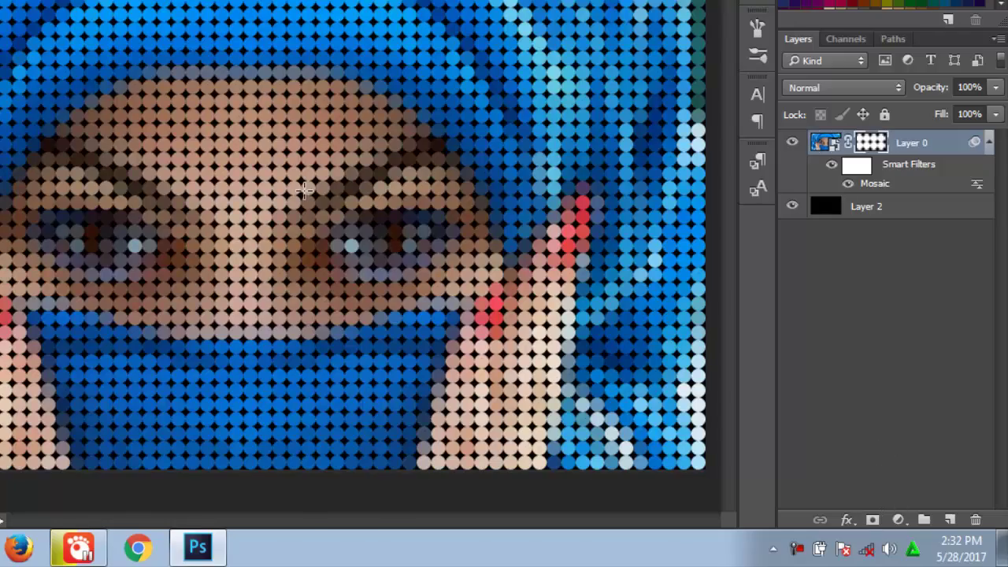
click(862, 335)
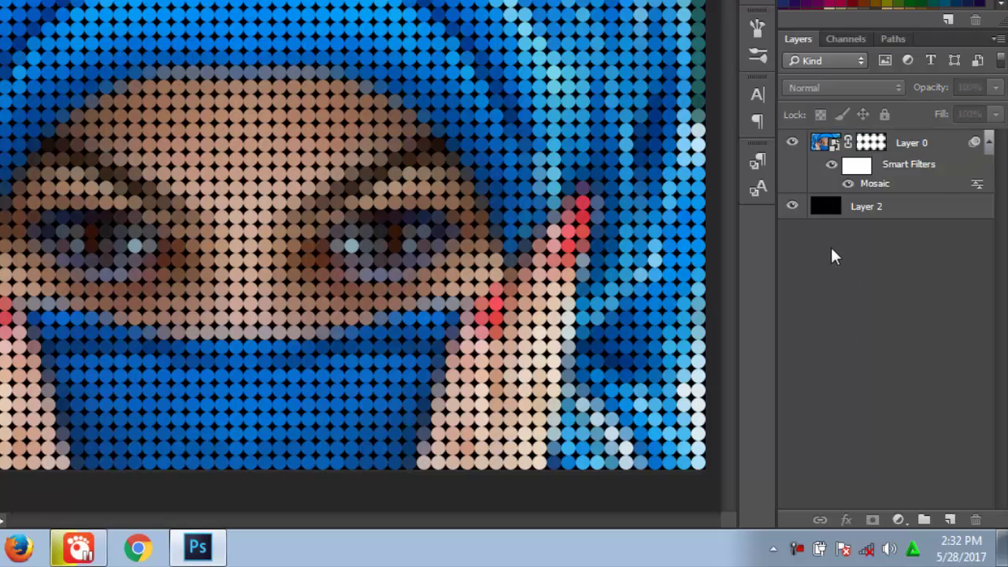
click(871, 143)
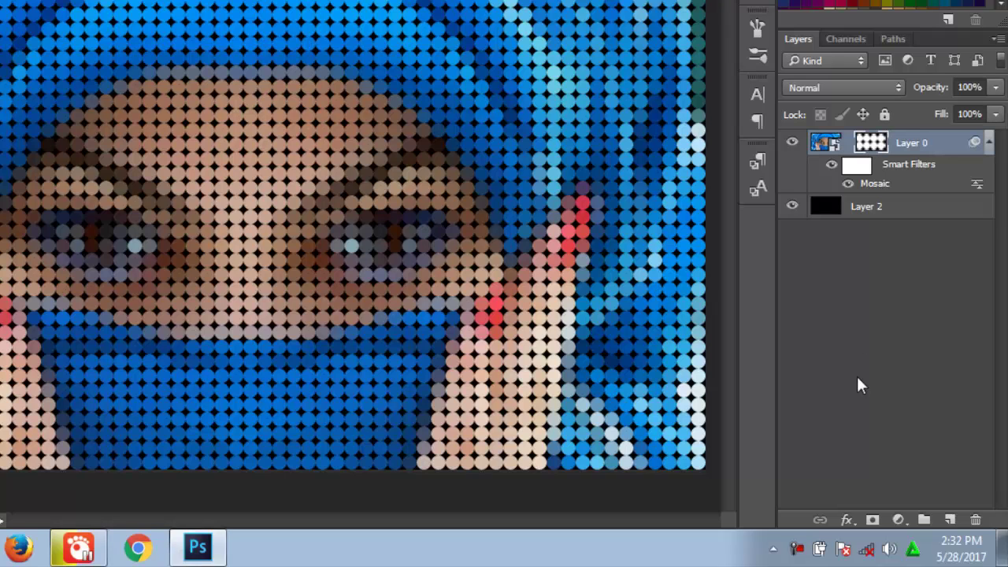
click(847, 521)
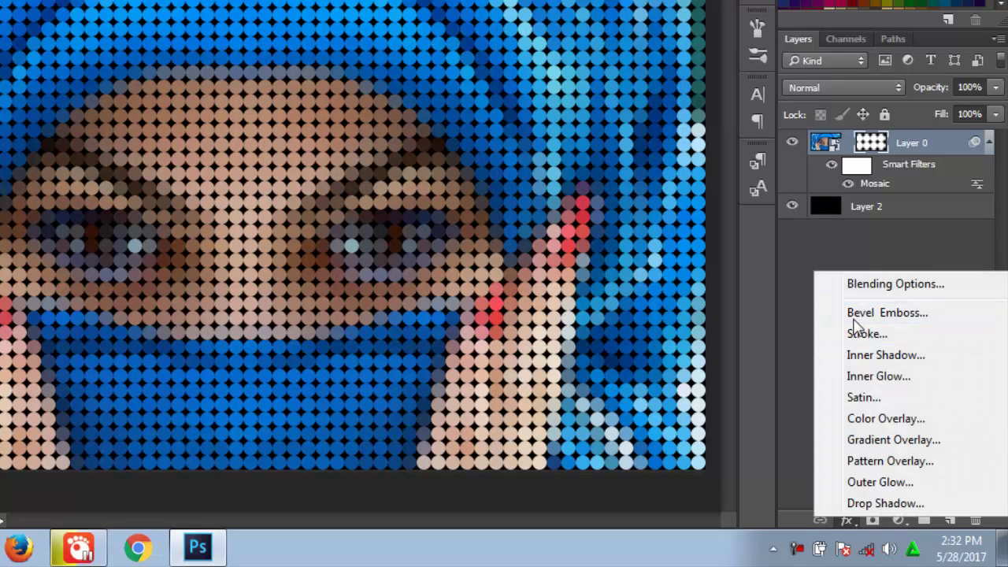
click(866, 313)
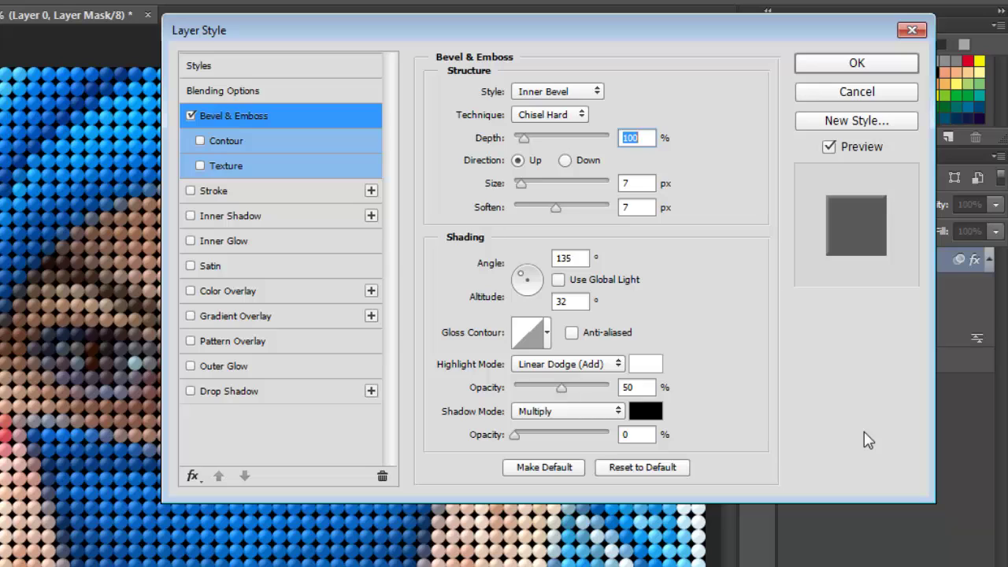
Set the bevel to Inner Bevel, Chisel Hard, size 7, soften 7, angle 135° without global light.
click(599, 92)
click(585, 121)
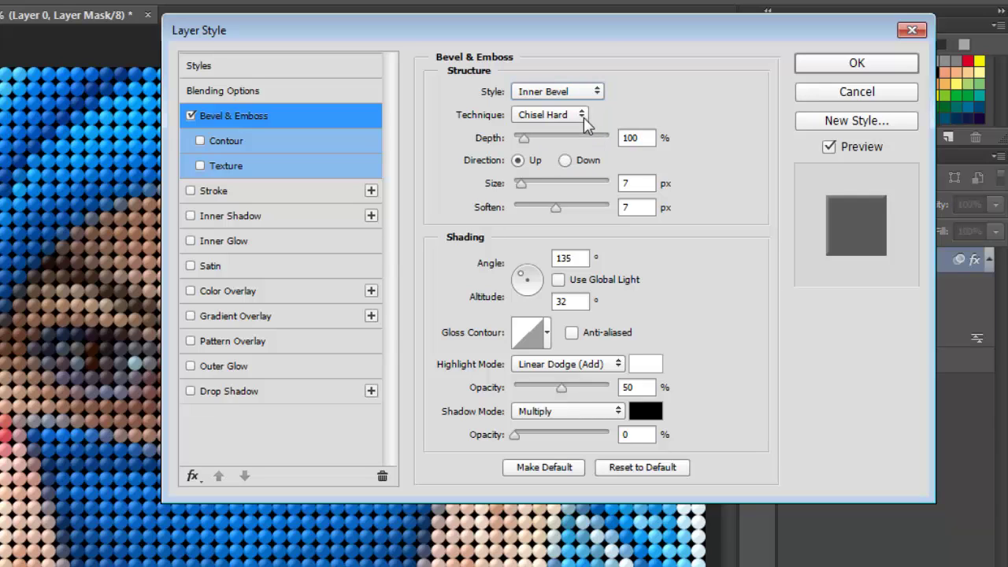
click(581, 114)
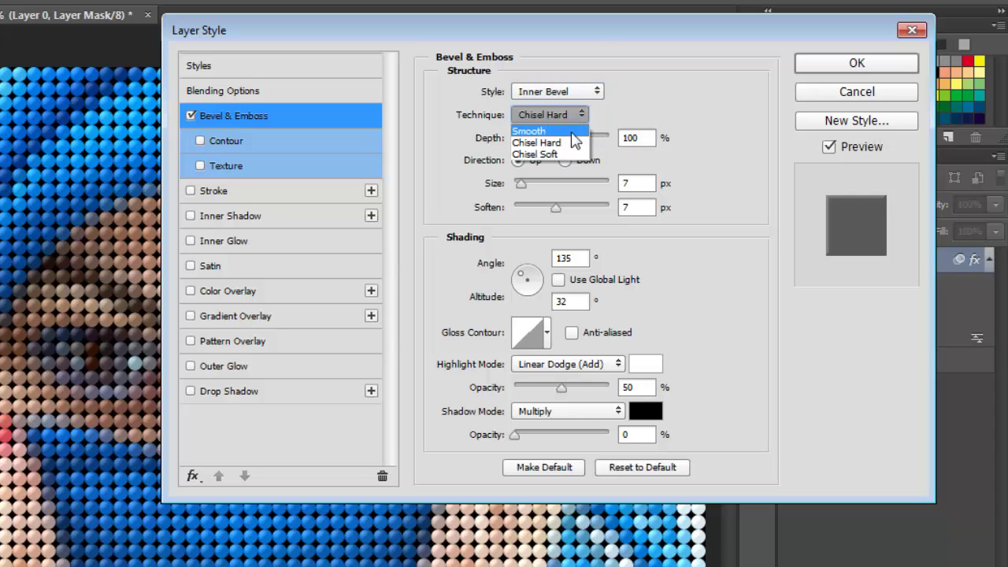
click(566, 145)
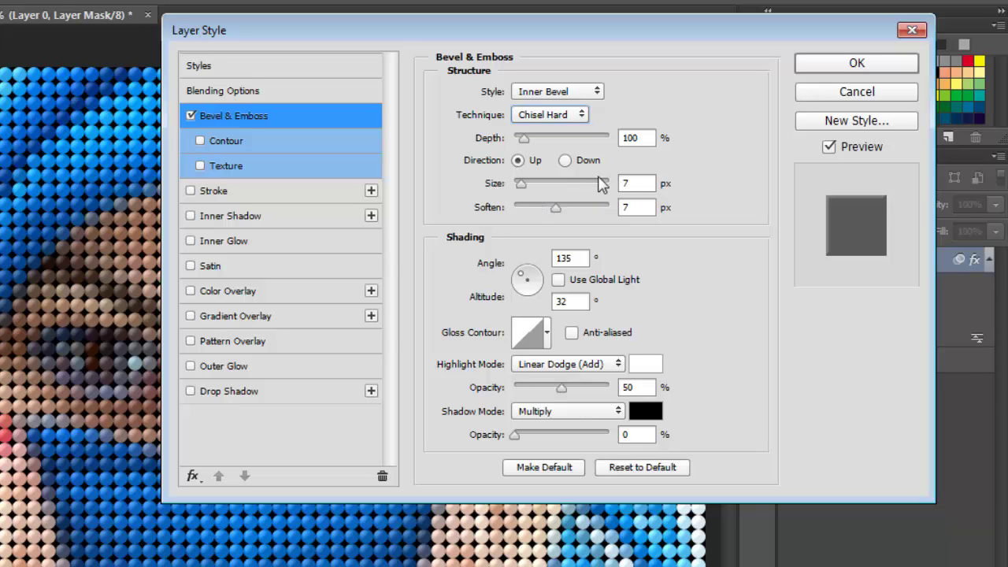
click(636, 183)
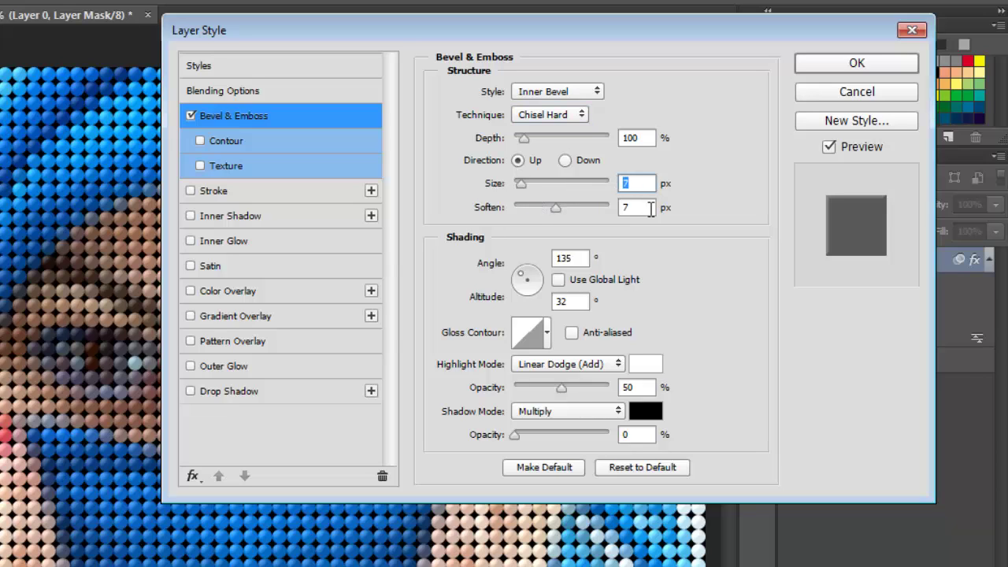
click(651, 208)
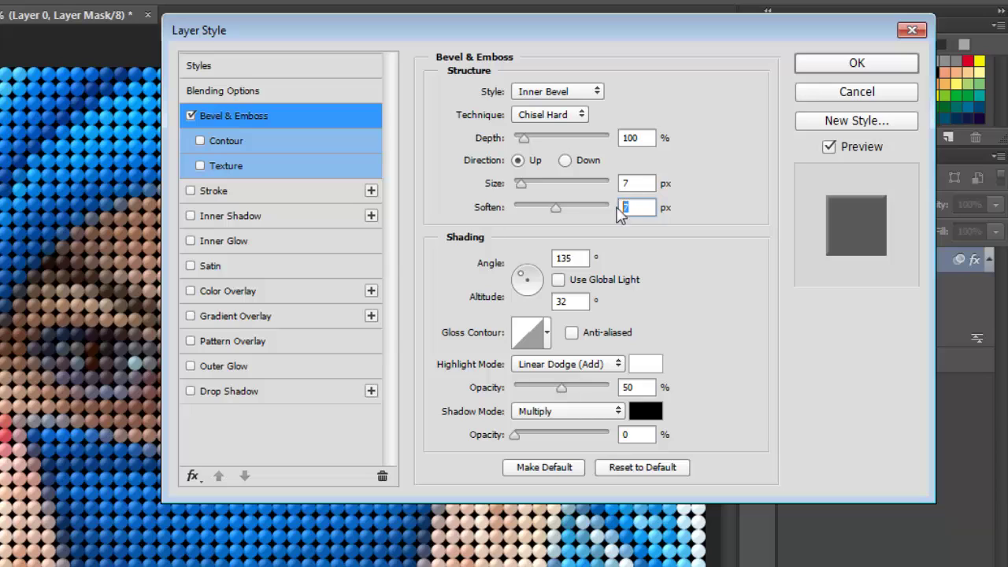
click(575, 257)
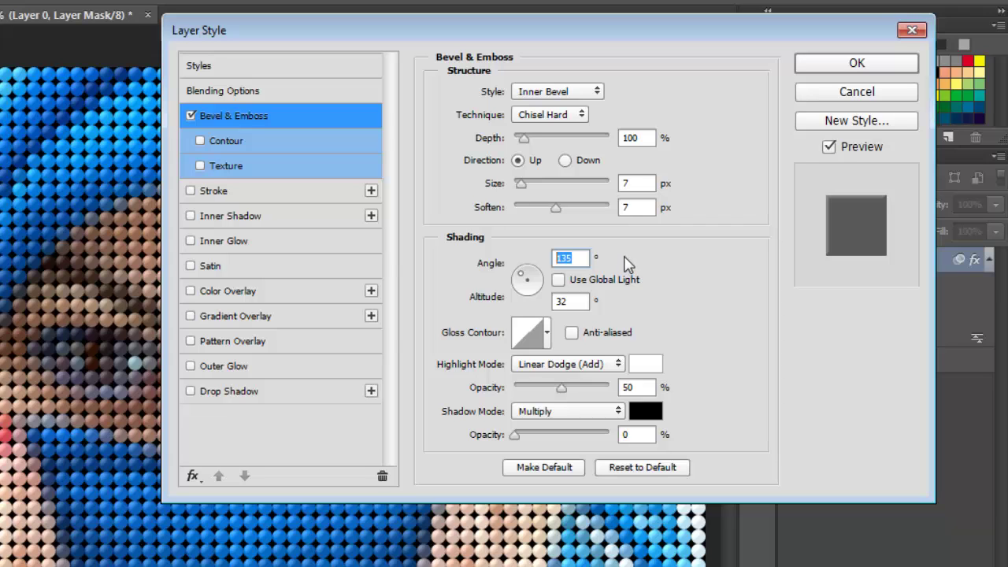
click(558, 279)
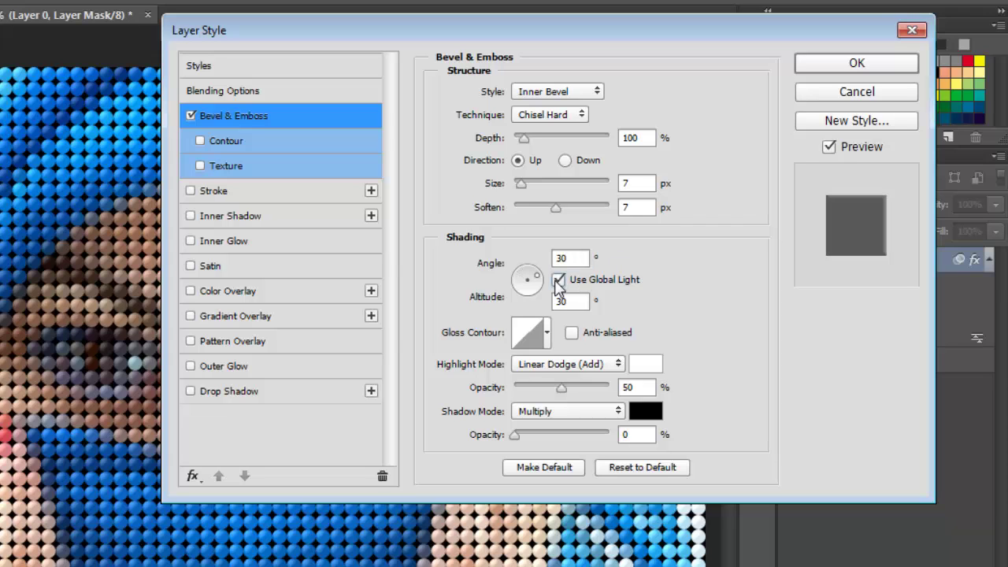
click(558, 281)
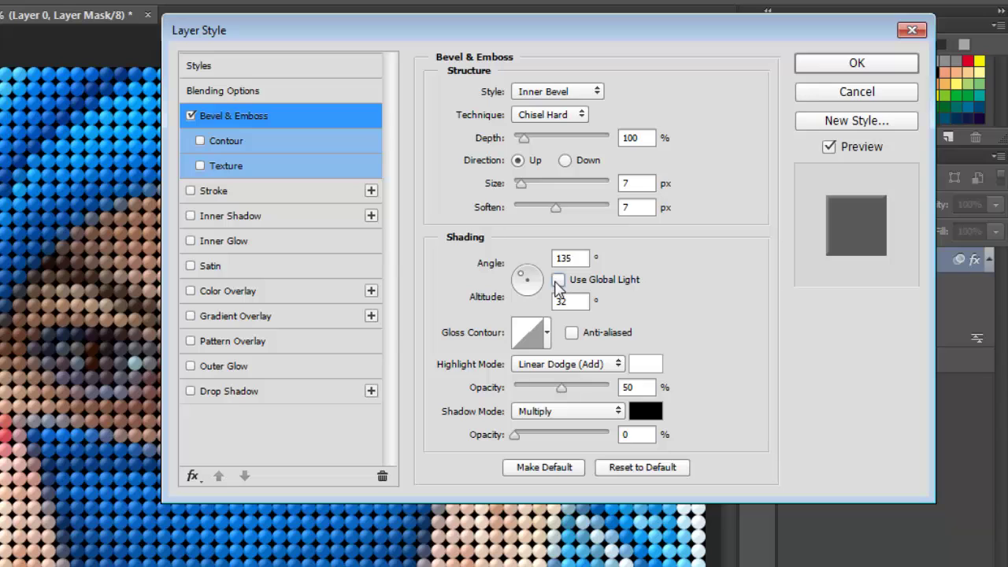
Keep altitude 32°, Linear Dodge highlights and Multiply shadows, then enable Inner Glow.
click(573, 301)
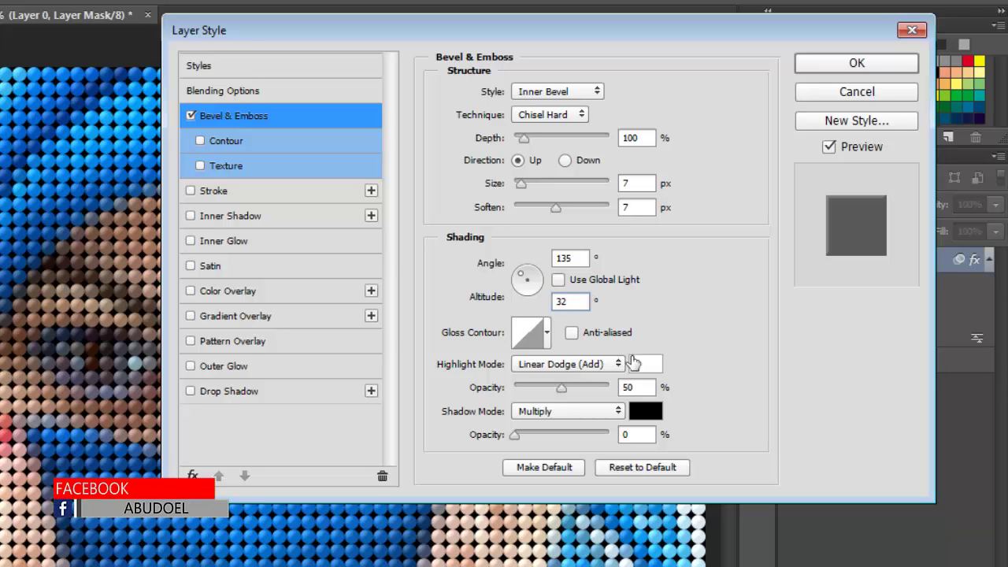
click(617, 364)
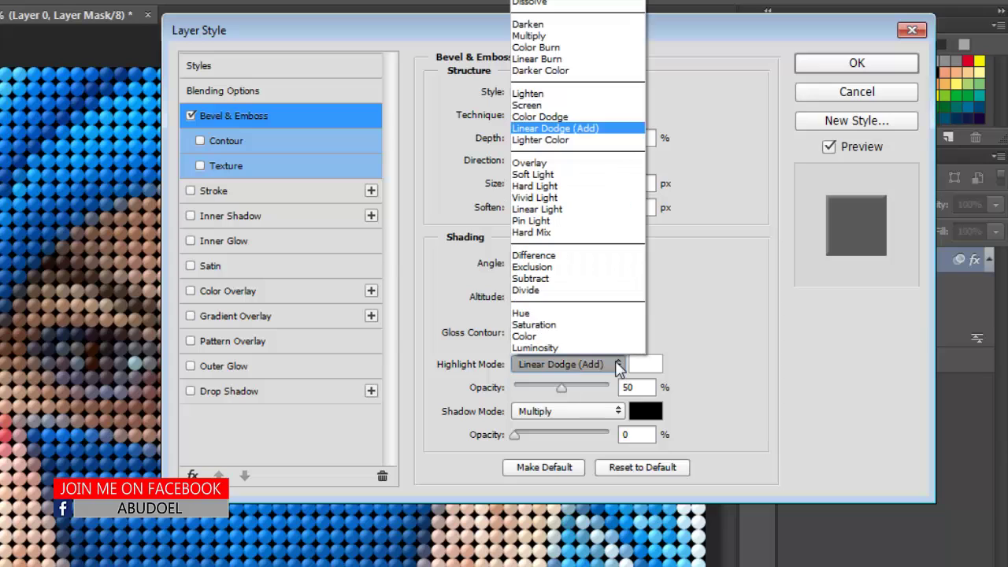
click(546, 127)
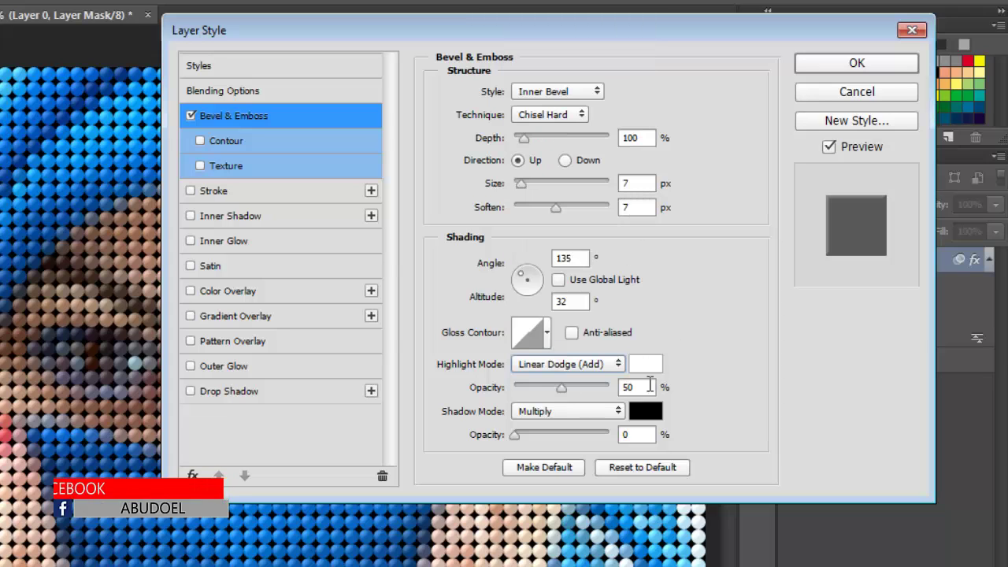
click(554, 413)
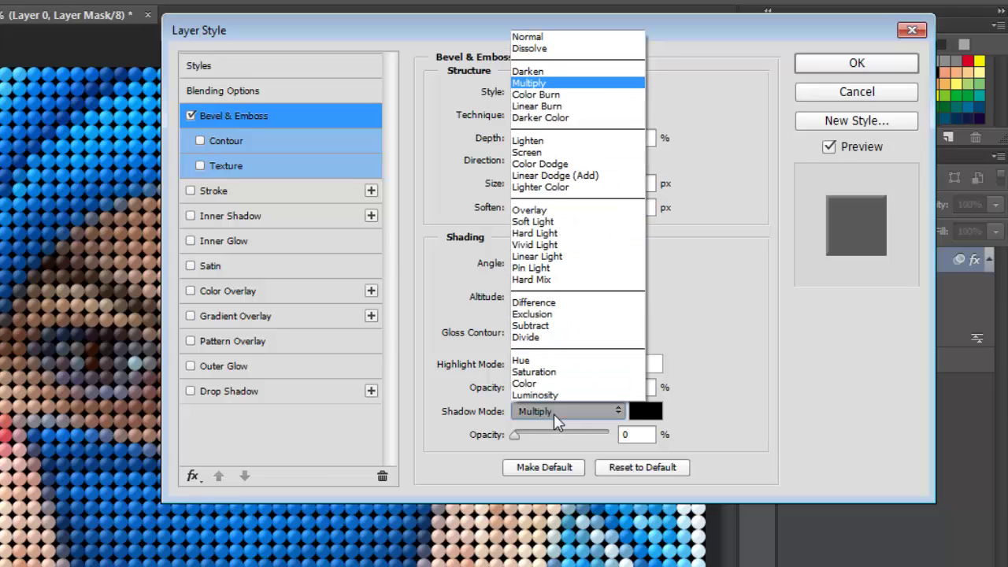
click(554, 85)
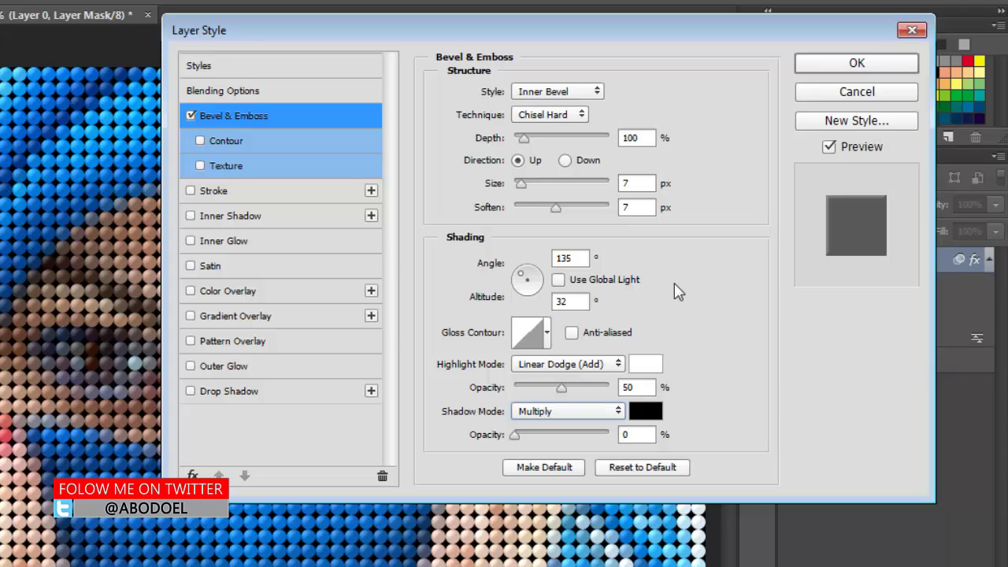
click(232, 247)
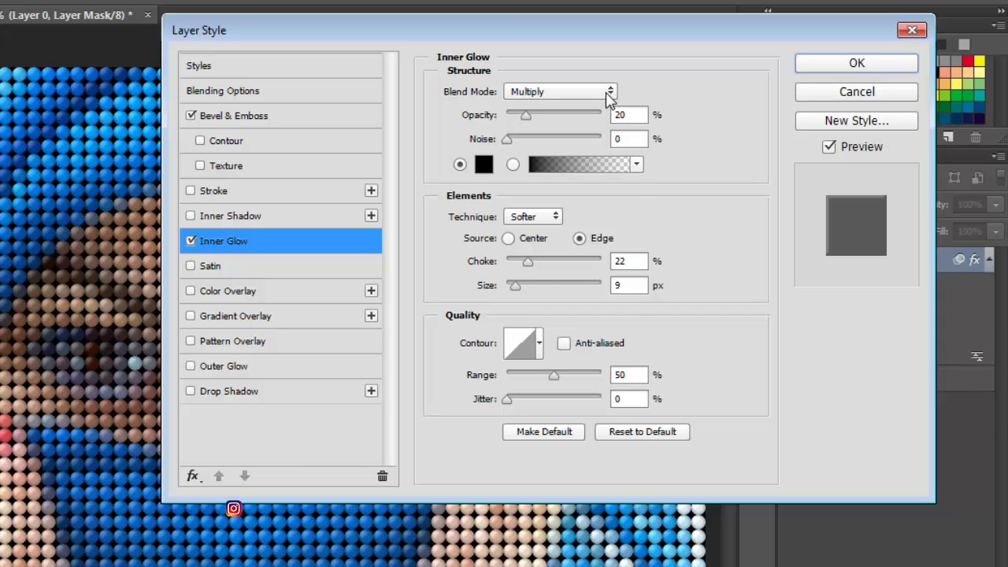
Give the Inner Glow a Multiply blend at 20% opacity with a black colour.
click(610, 93)
click(585, 154)
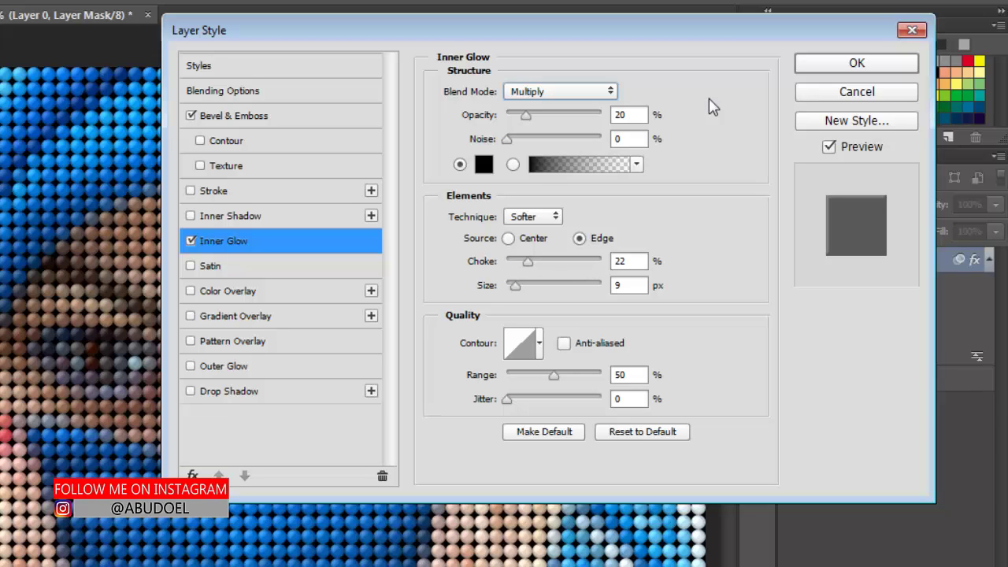
double_click(640, 115)
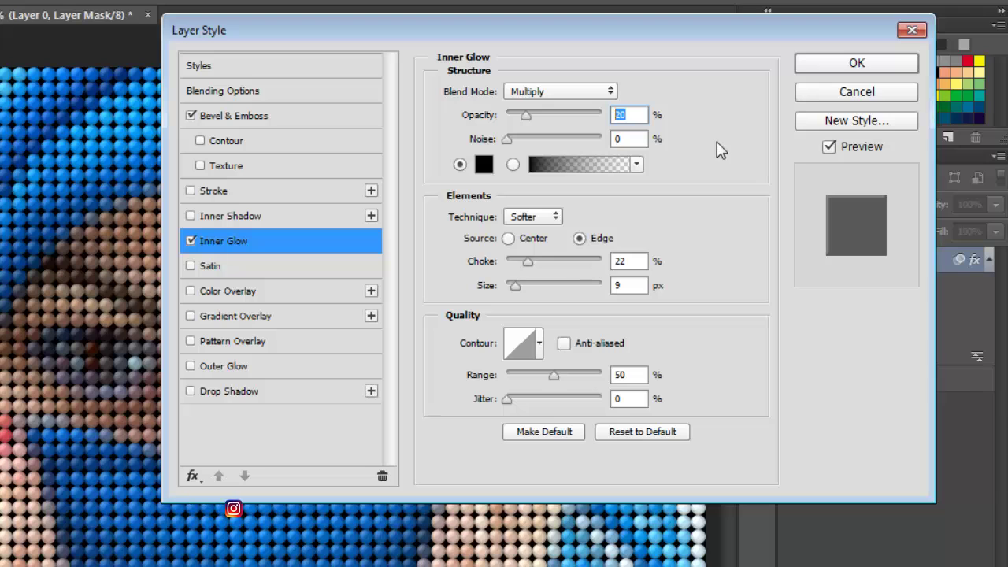
click(483, 165)
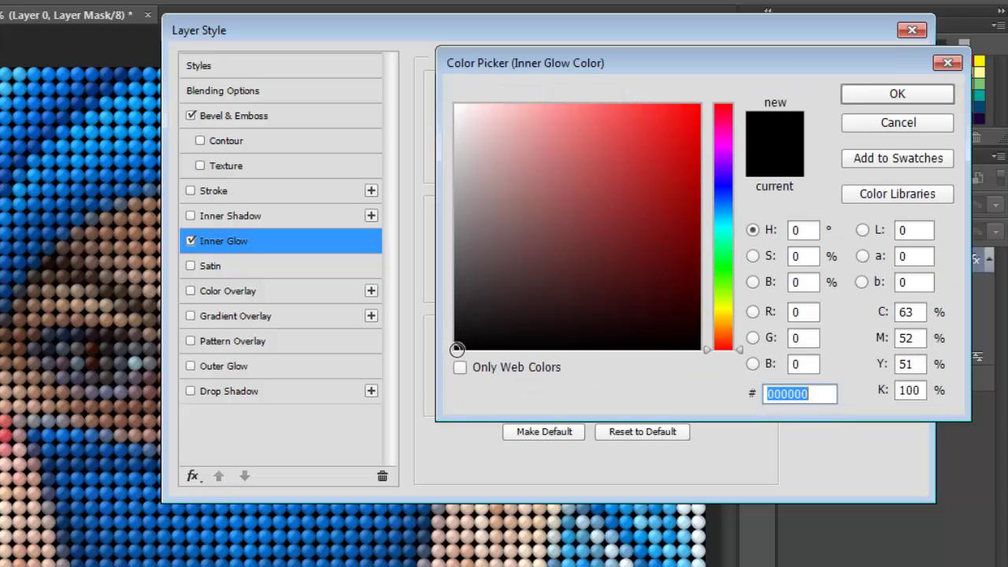
click(457, 349)
click(894, 95)
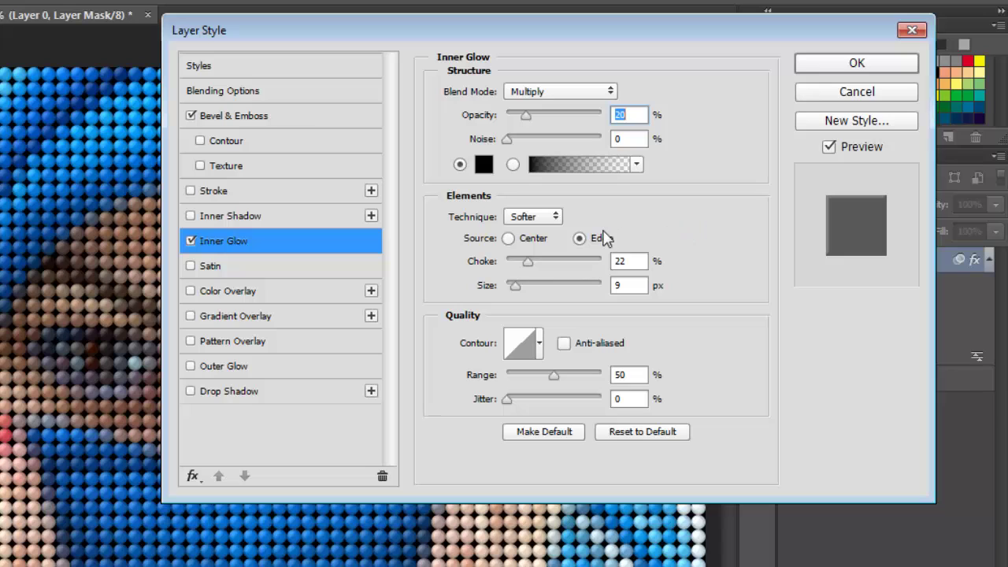
Set the Inner Glow to Softer, Edge, Choke 22% and Size 9 px, then apply the style.
click(553, 219)
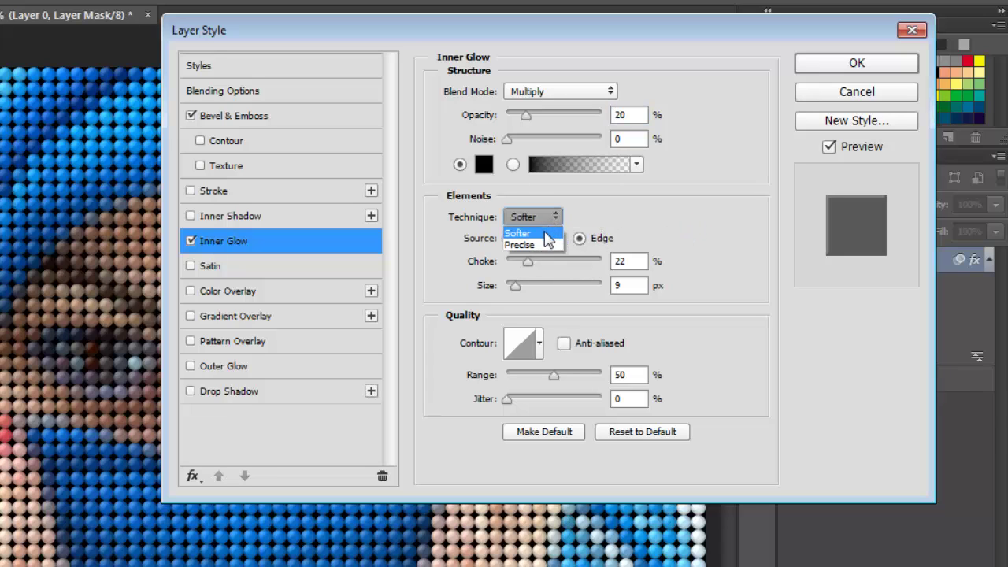
click(545, 233)
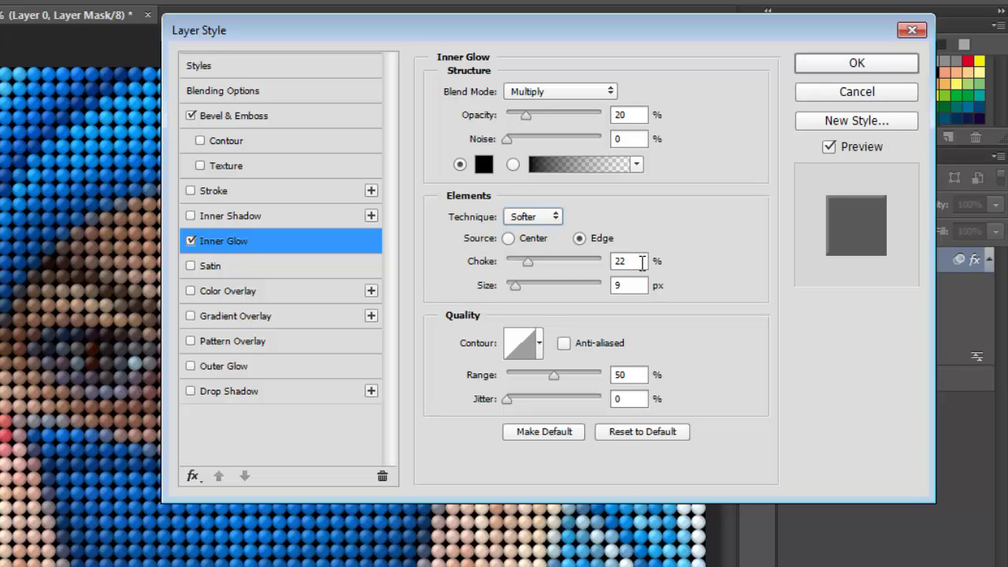
mouse_move(642, 263)
mouse_down()
mouse_move(617, 262)
mouse_move(607, 288)
mouse_up()
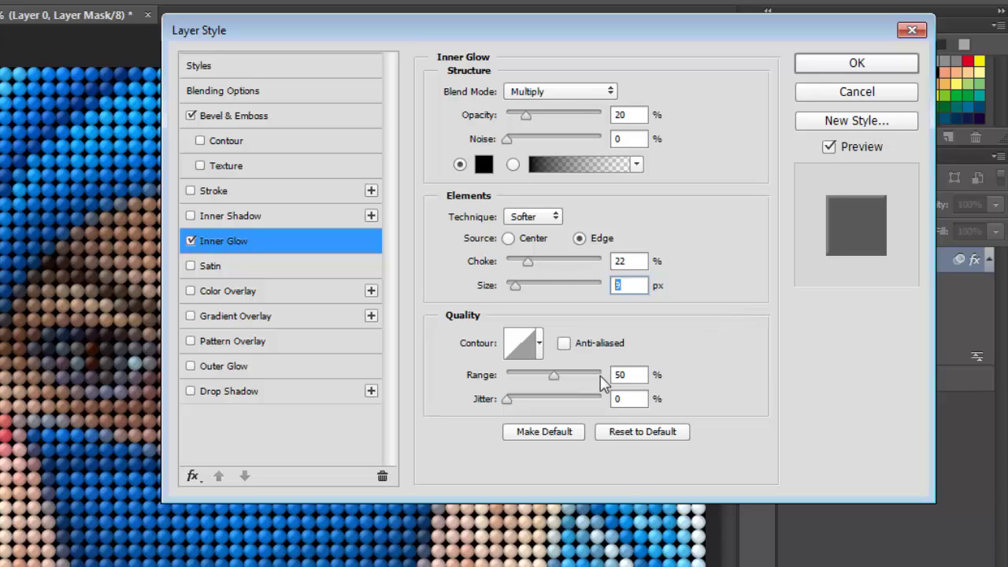
click(818, 65)
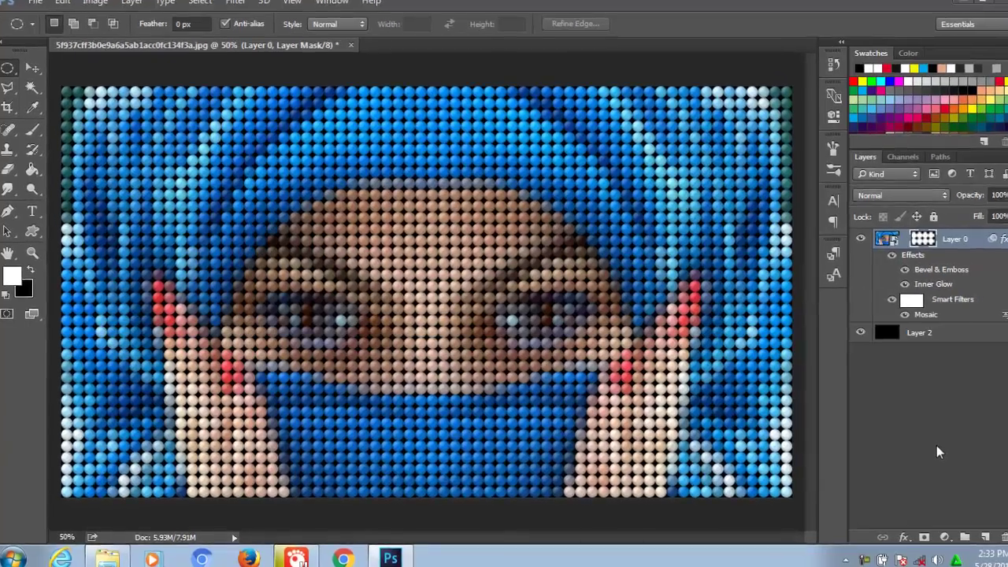
click(914, 441)
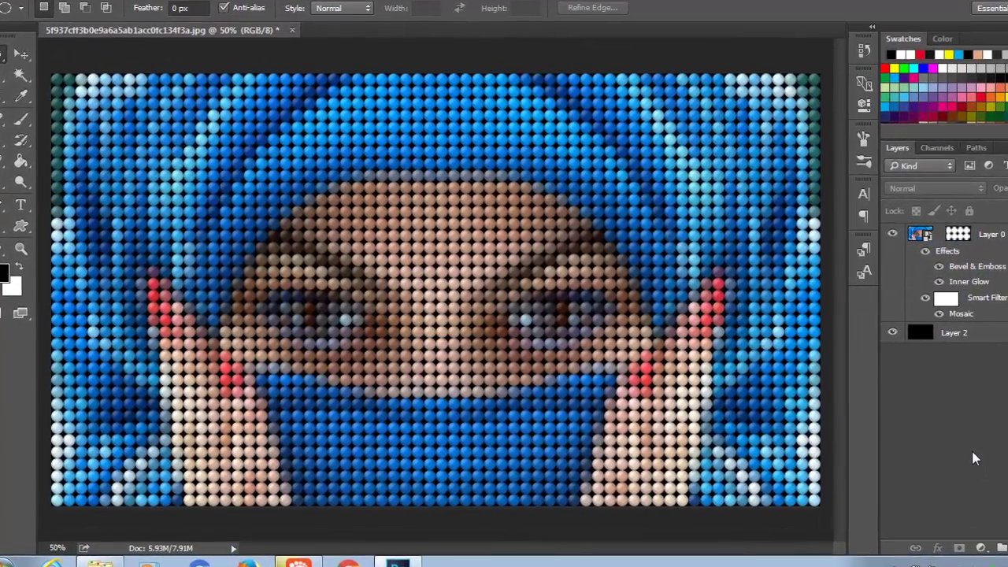